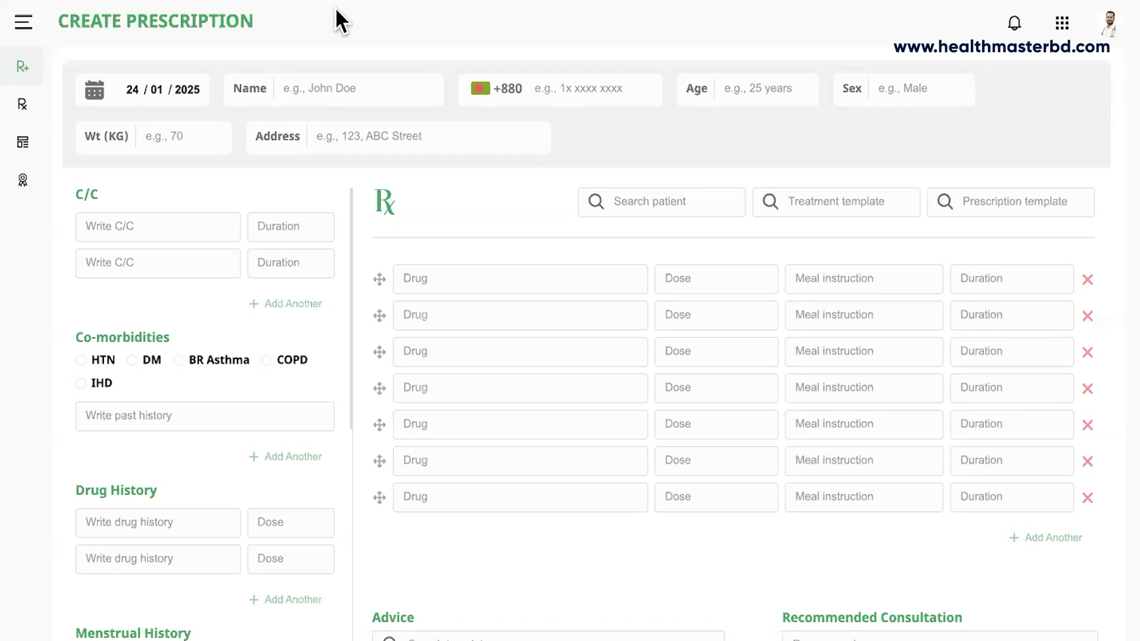
# Enter the patient's full name and phone number.
pyautogui.click(307, 87)
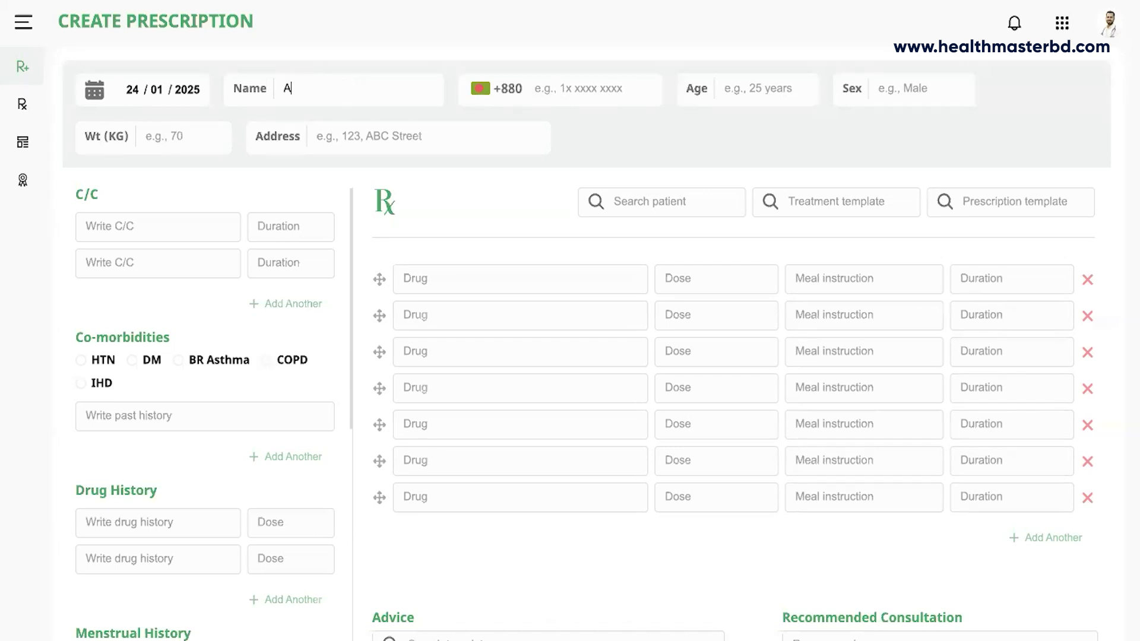
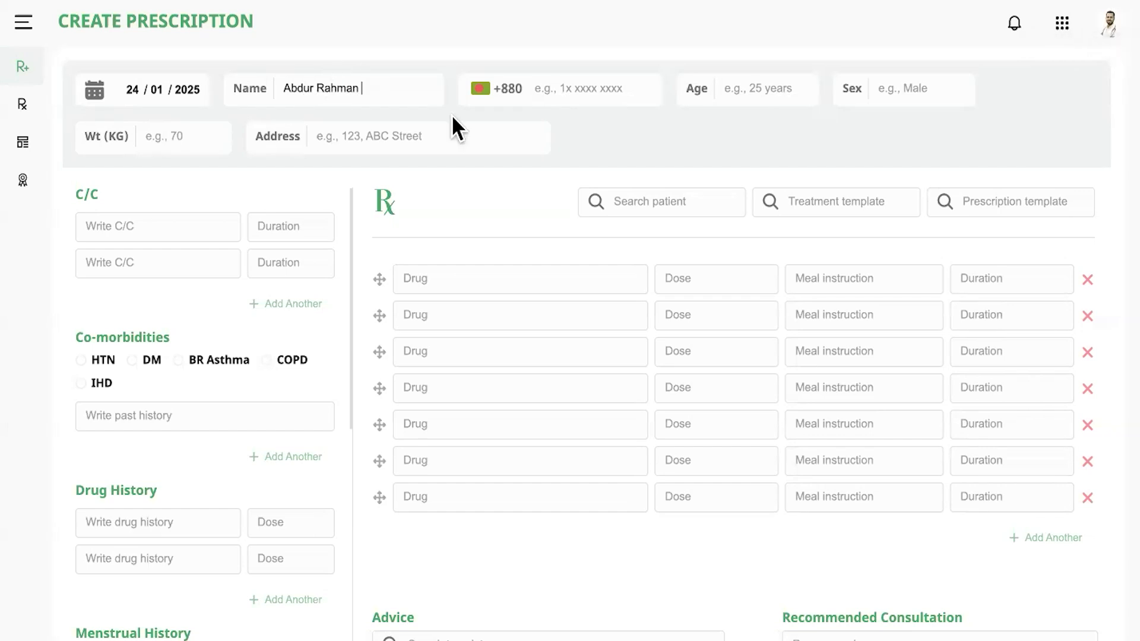
pyautogui.click(538, 88)
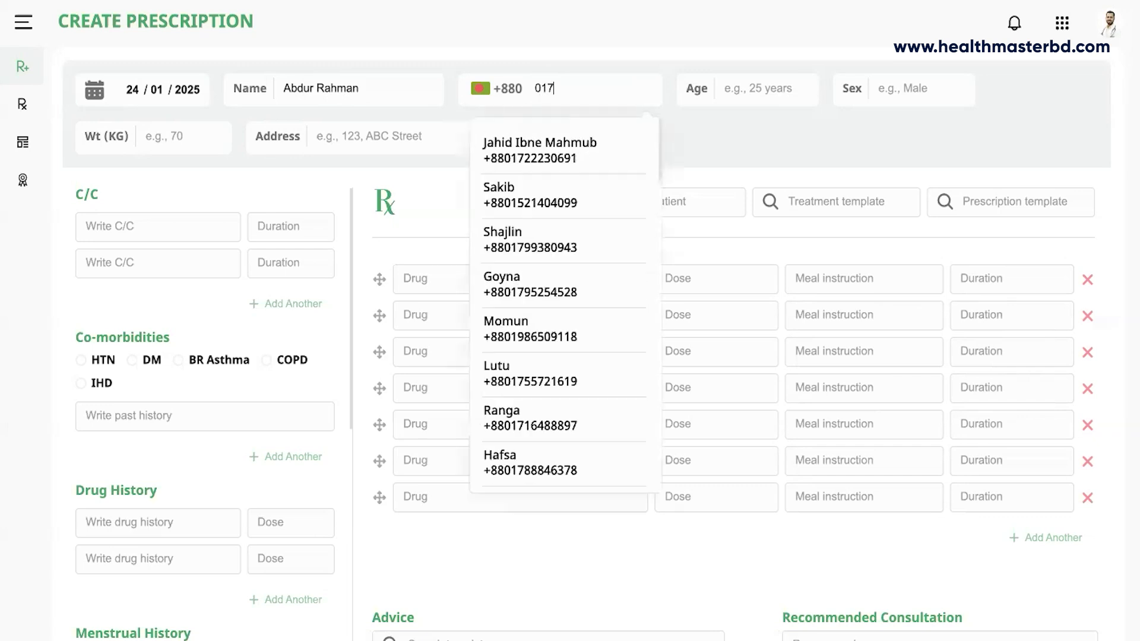
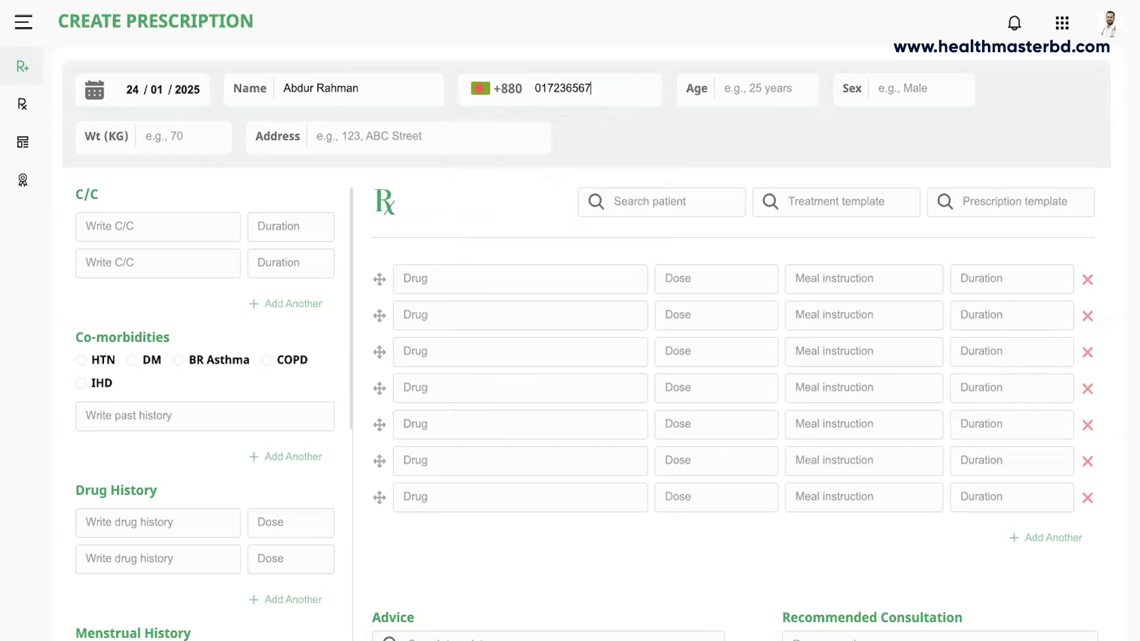
# Set the patient's age to 50 Years and sex to Male.
pyautogui.click(742, 89)
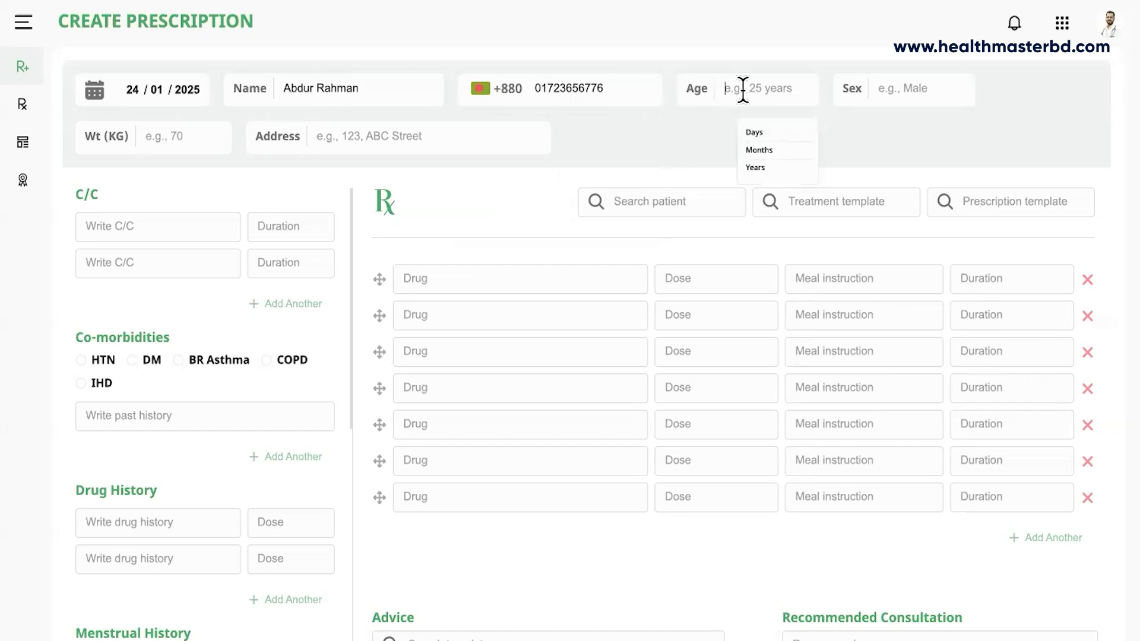
pyautogui.write('5')
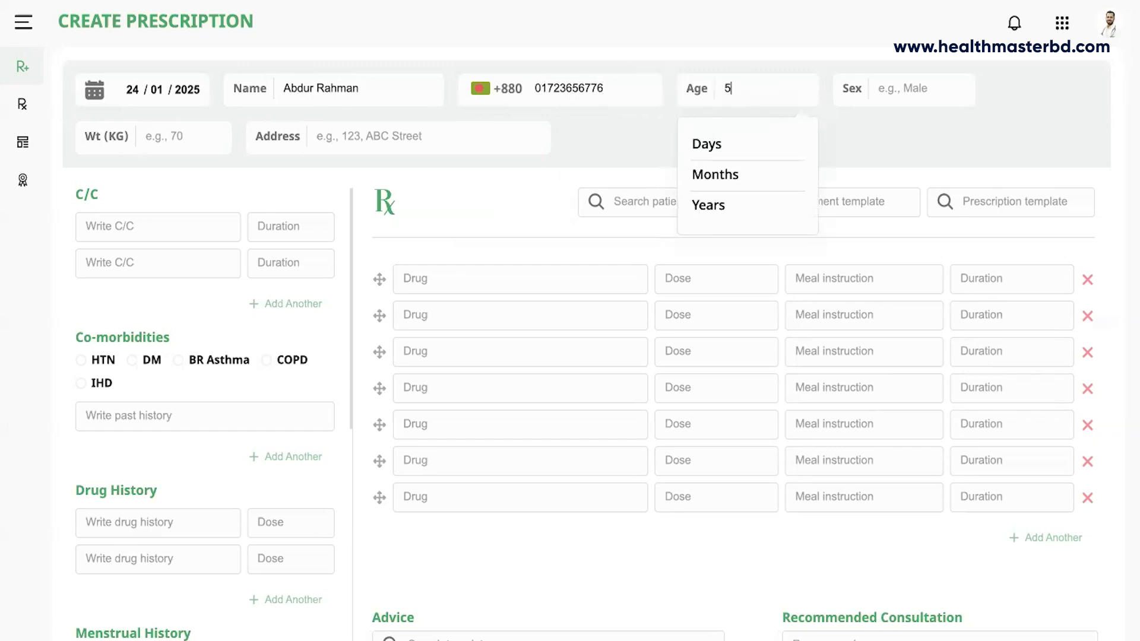
pyautogui.write('0')
pyautogui.click(723, 221)
pyautogui.click(900, 90)
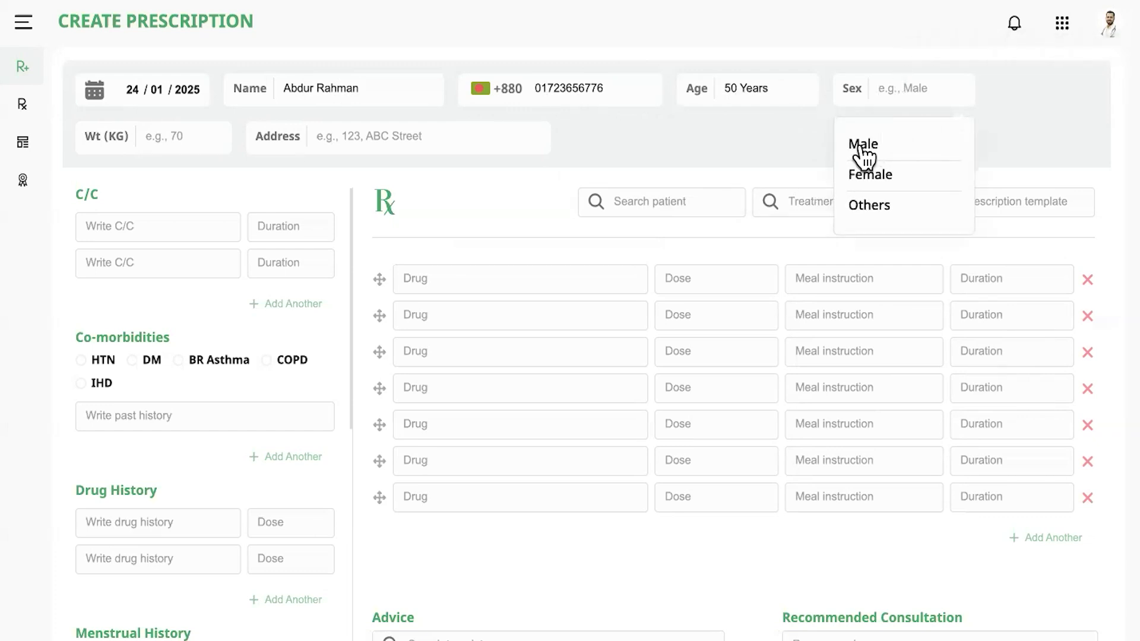
pyautogui.click(865, 152)
pyautogui.click(193, 137)
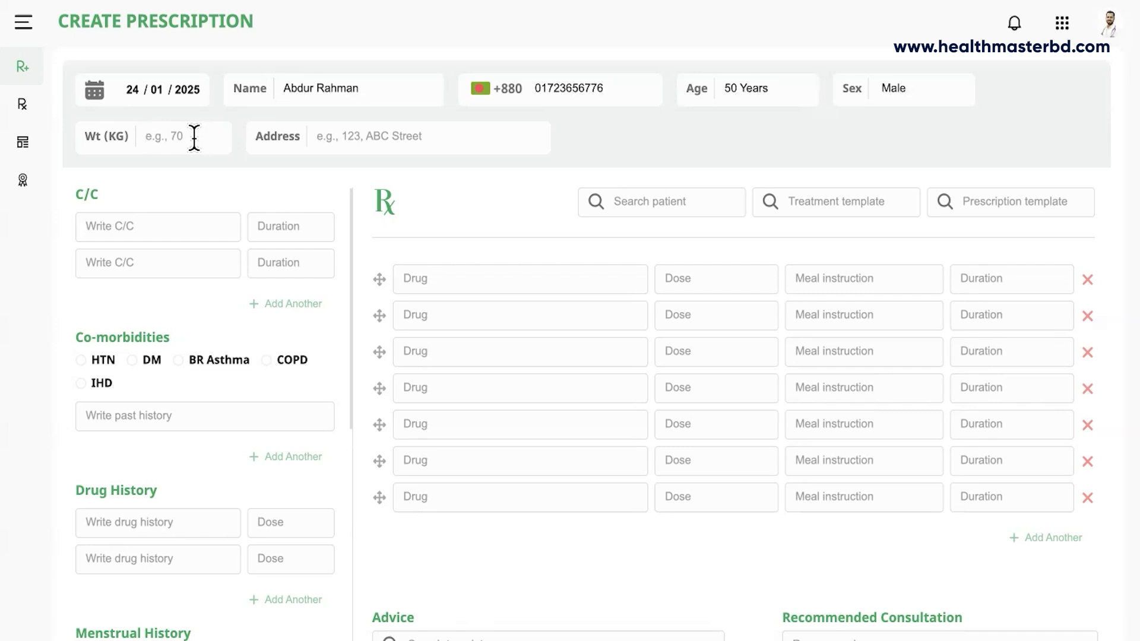
# Enter weight 68 kg and replace the wrongly picked address with the patient's correct address.
pyautogui.write('68')
pyautogui.click(357, 142)
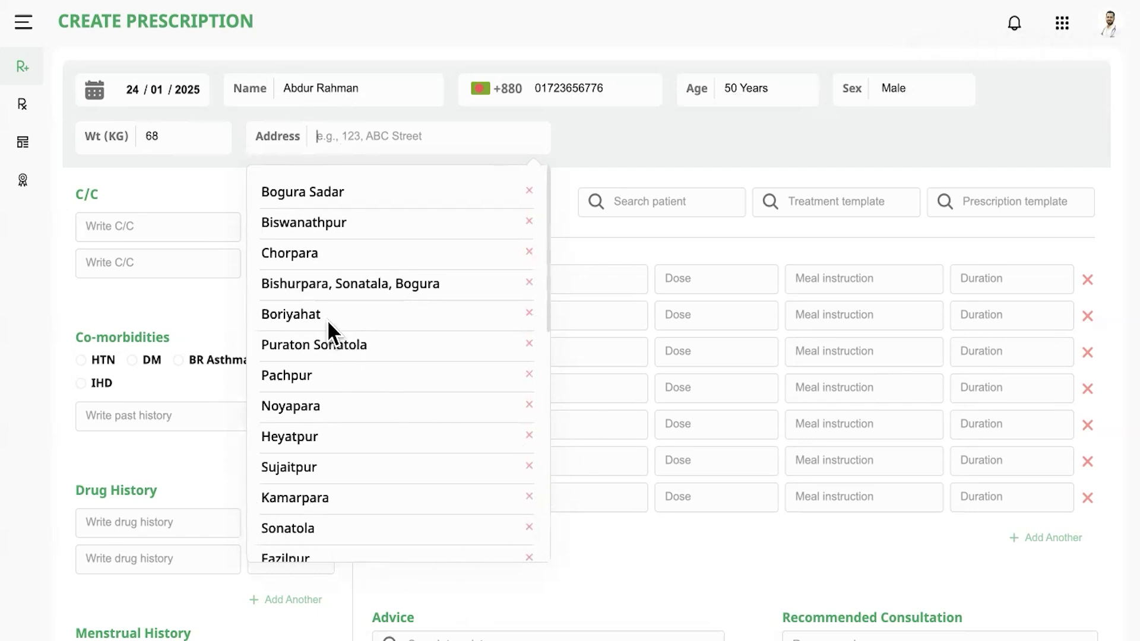
pyautogui.click(309, 261)
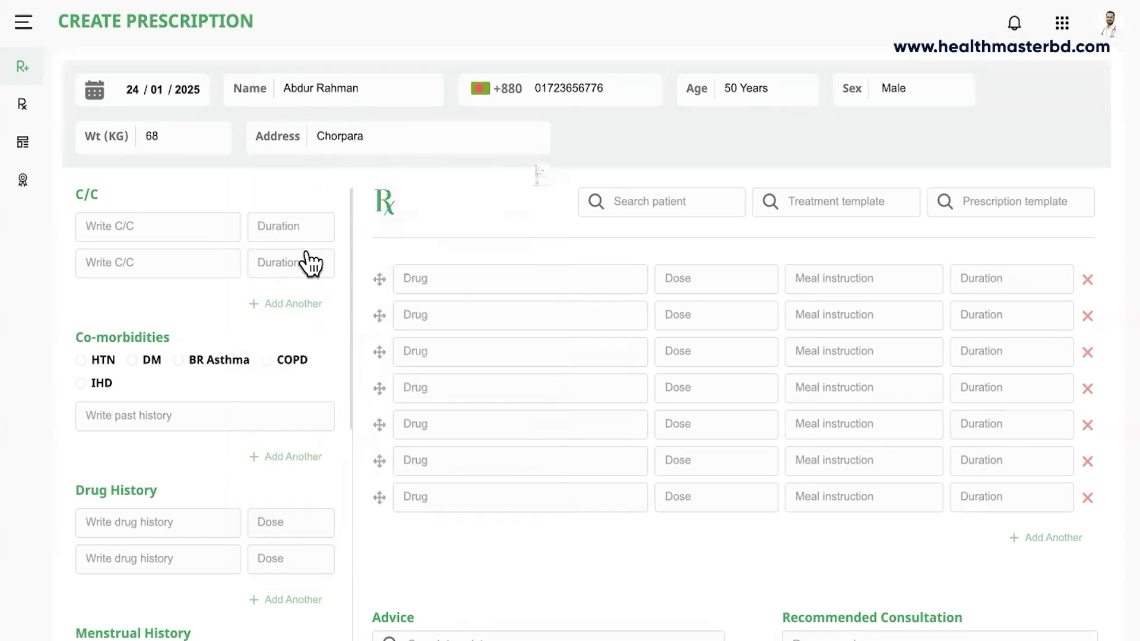
pyautogui.click(381, 138)
pyautogui.press('BackSpace')
pyautogui.press('BackSpace')
pyautogui.press('BackSpace')
pyautogui.press('BackSpace')
pyautogui.press('BackSpace')
pyautogui.press('BackSpace')
pyautogui.press('BackSpace')
pyautogui.press('BackSpace')
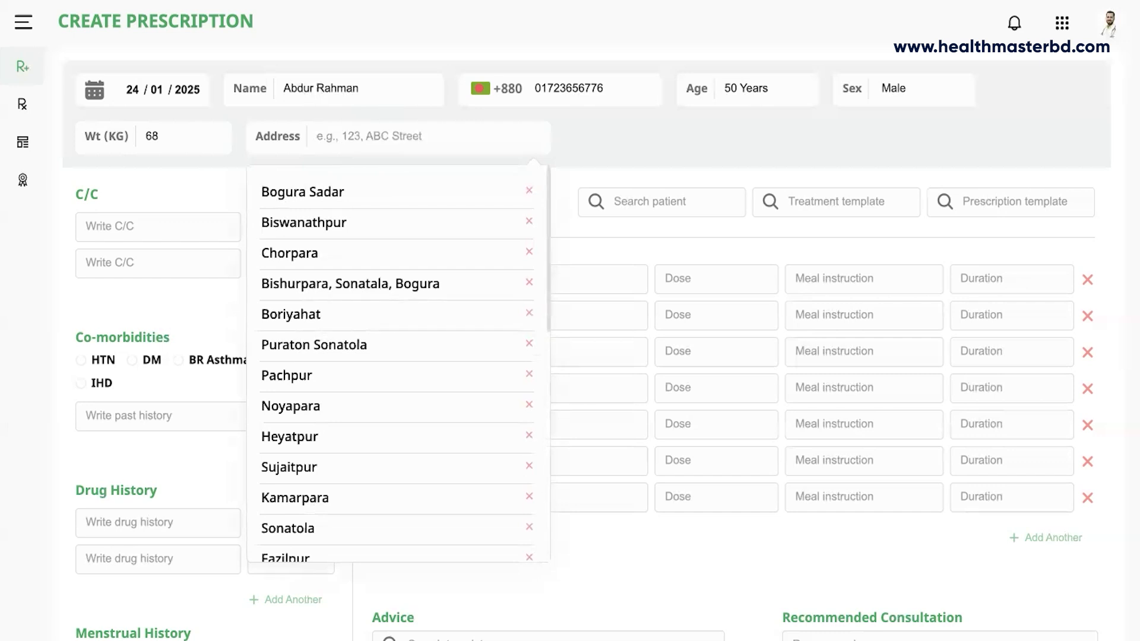
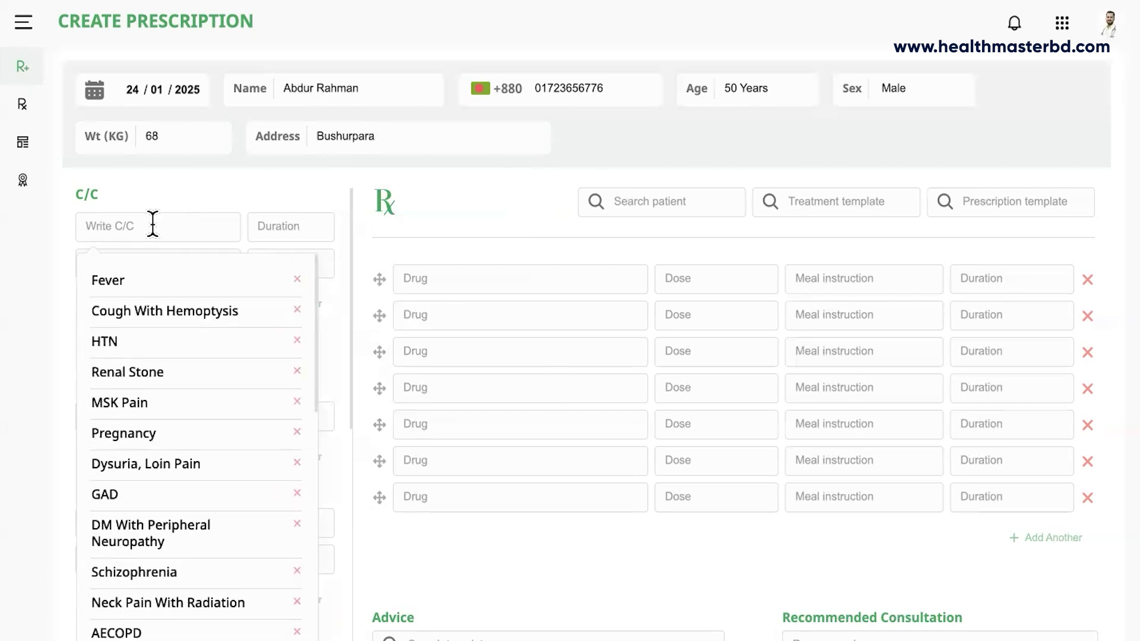
# Add the complaint Abdominal bloating with a duration of 1 Month.
pyautogui.write('Abdominal b')
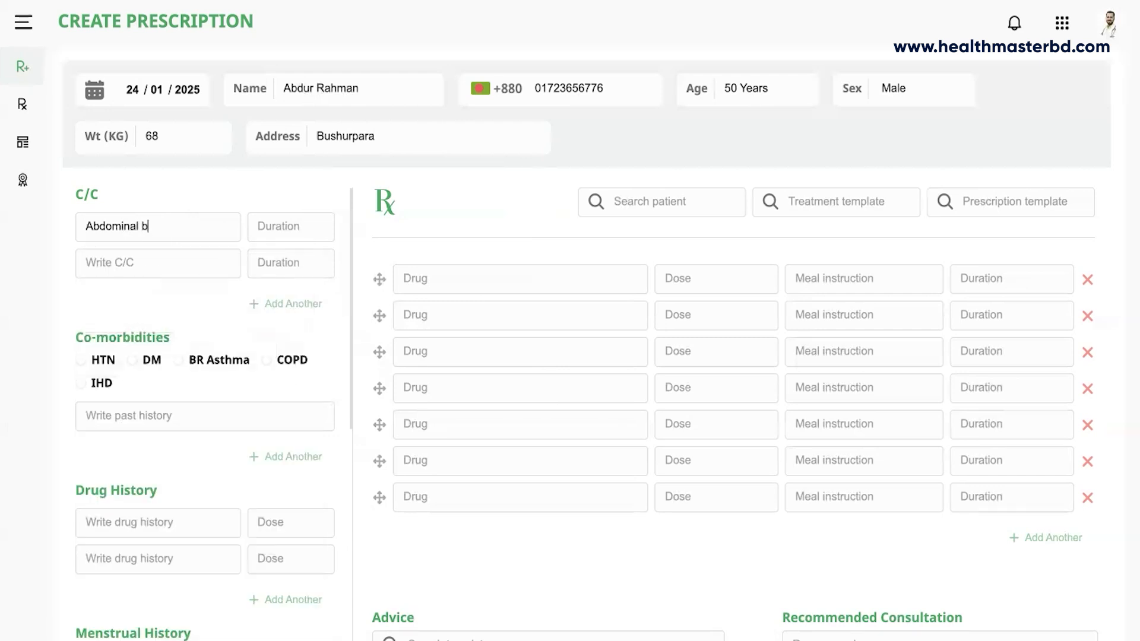
pyautogui.write('loating')
pyautogui.click(270, 229)
pyautogui.write('1')
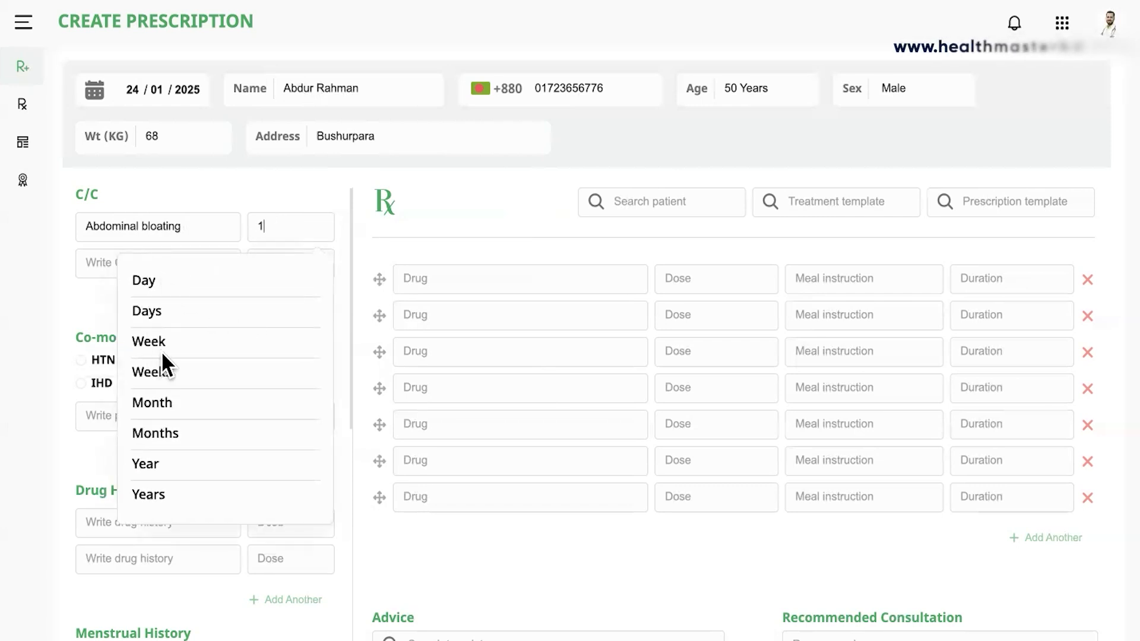
pyautogui.click(168, 412)
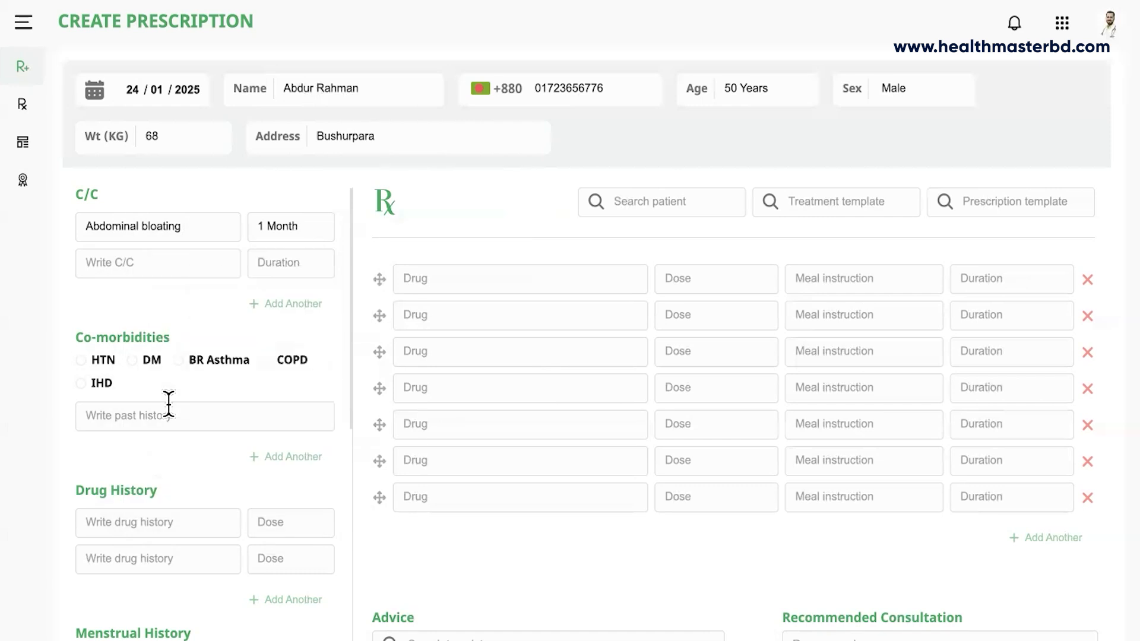
# Add Fever as the second complaint with a duration of 7 Days.
pyautogui.click(119, 263)
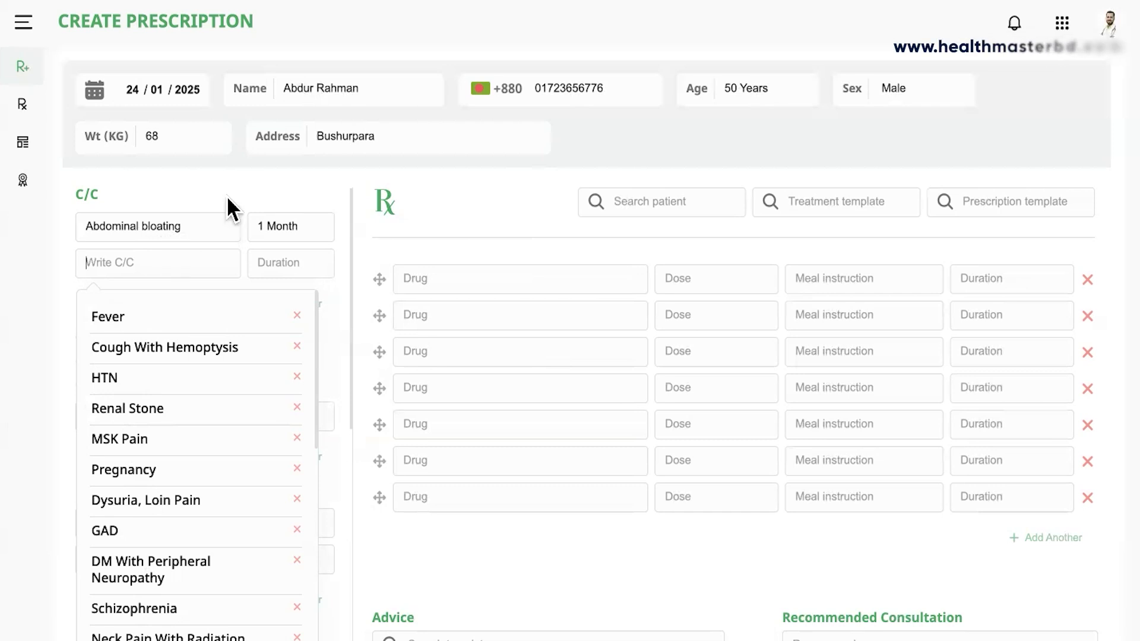
pyautogui.click(113, 323)
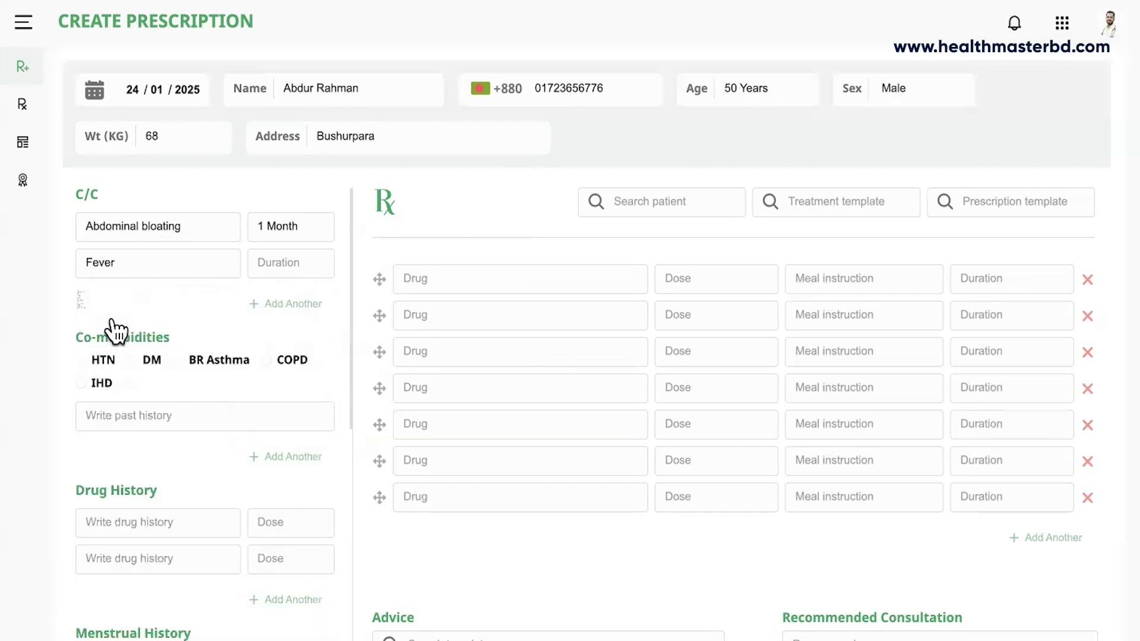
pyautogui.click(298, 264)
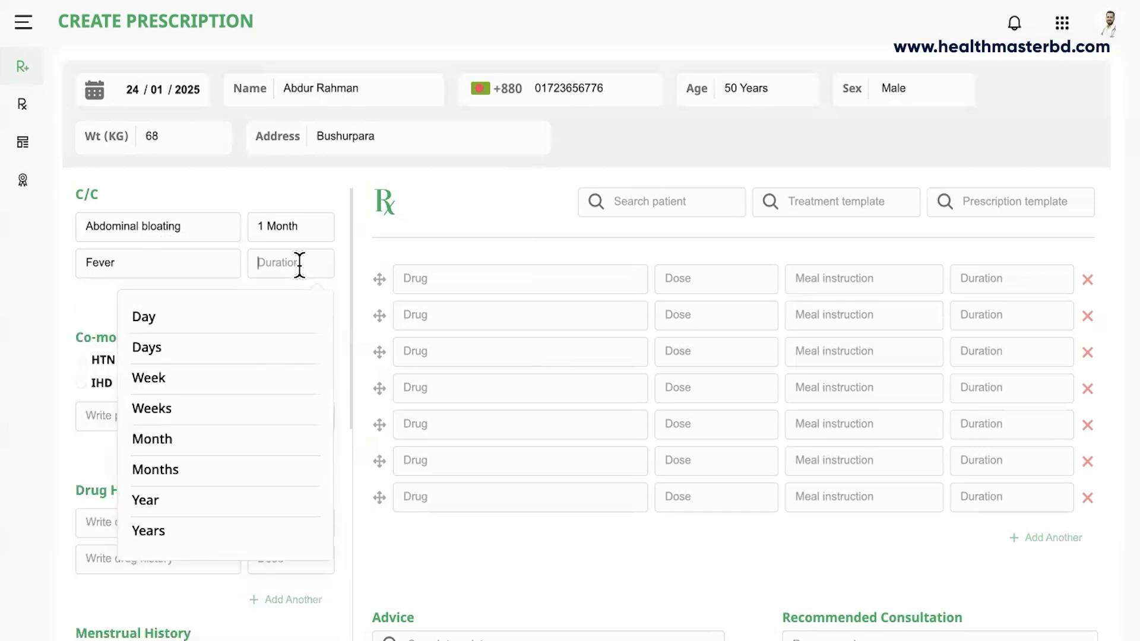
pyautogui.write('7')
pyautogui.click(157, 352)
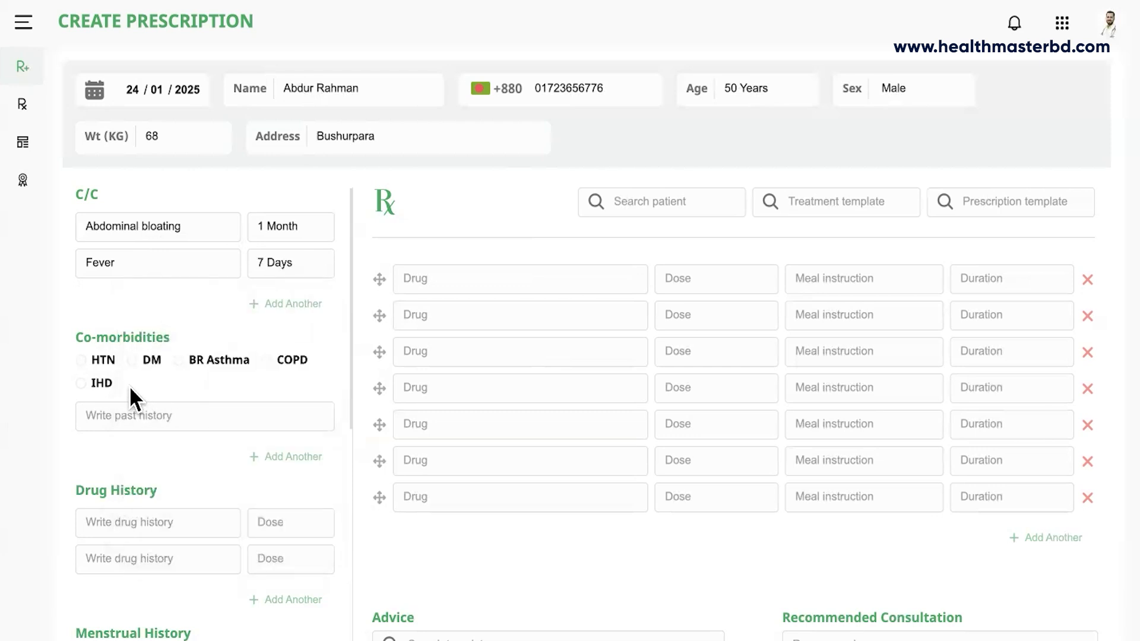
# Mark HTN and DM as co-morbidities, add RA, and begin the first drug history entry.
pyautogui.click(89, 365)
pyautogui.click(135, 367)
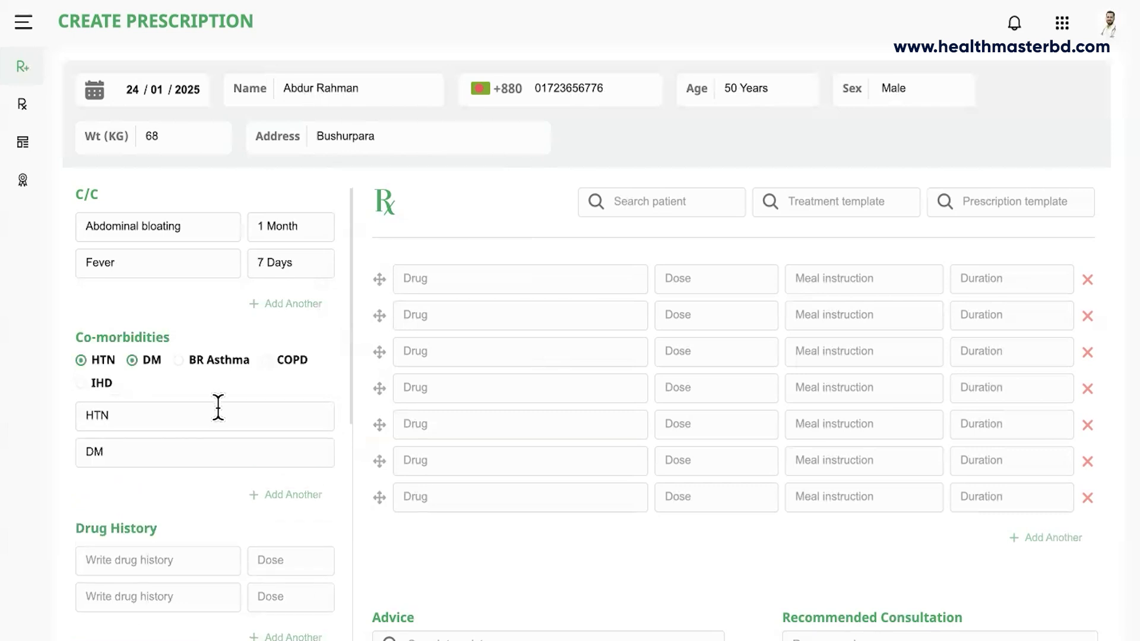
pyautogui.scroll(-5, 216, 405)
pyautogui.scroll(2, 216, 405)
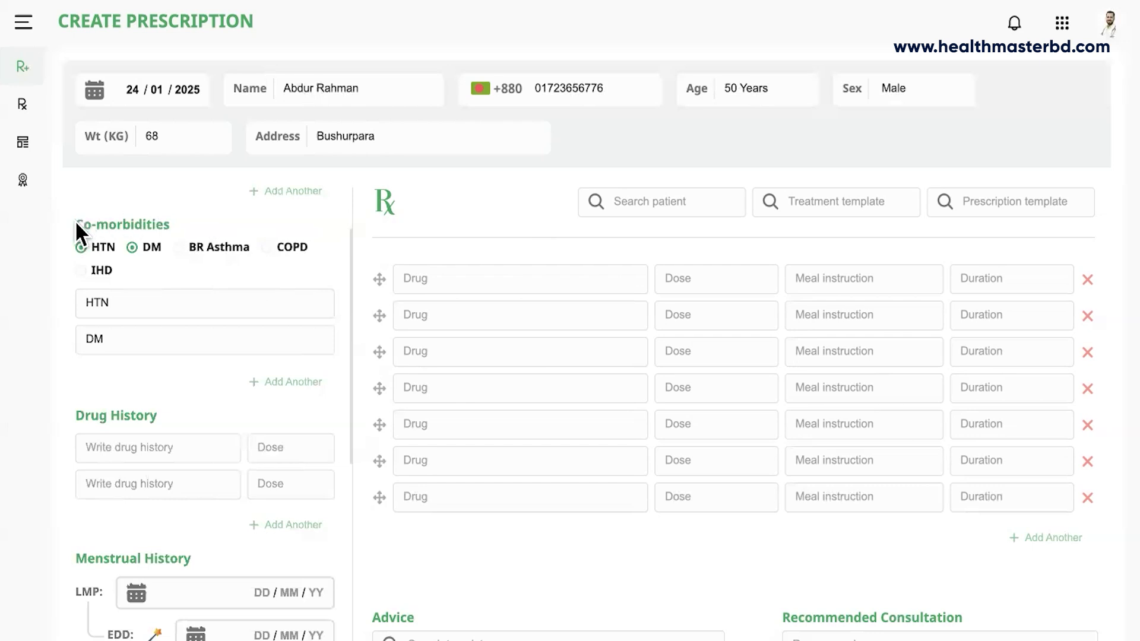
pyautogui.click(265, 380)
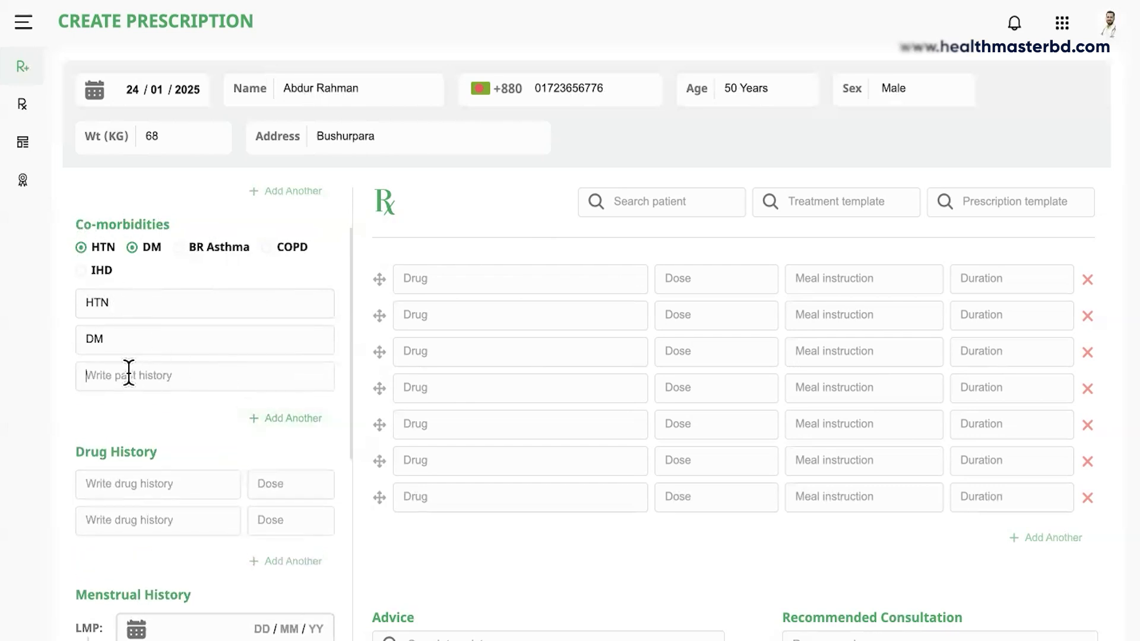
pyautogui.click(129, 372)
pyautogui.write('RA')
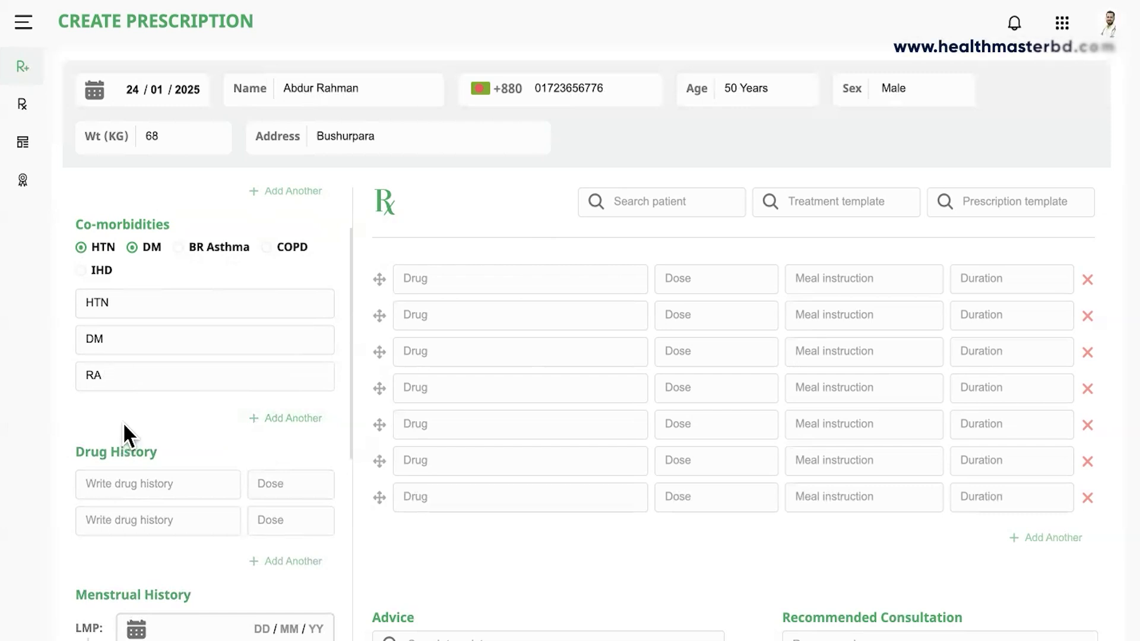
pyautogui.scroll(1, 104, 322)
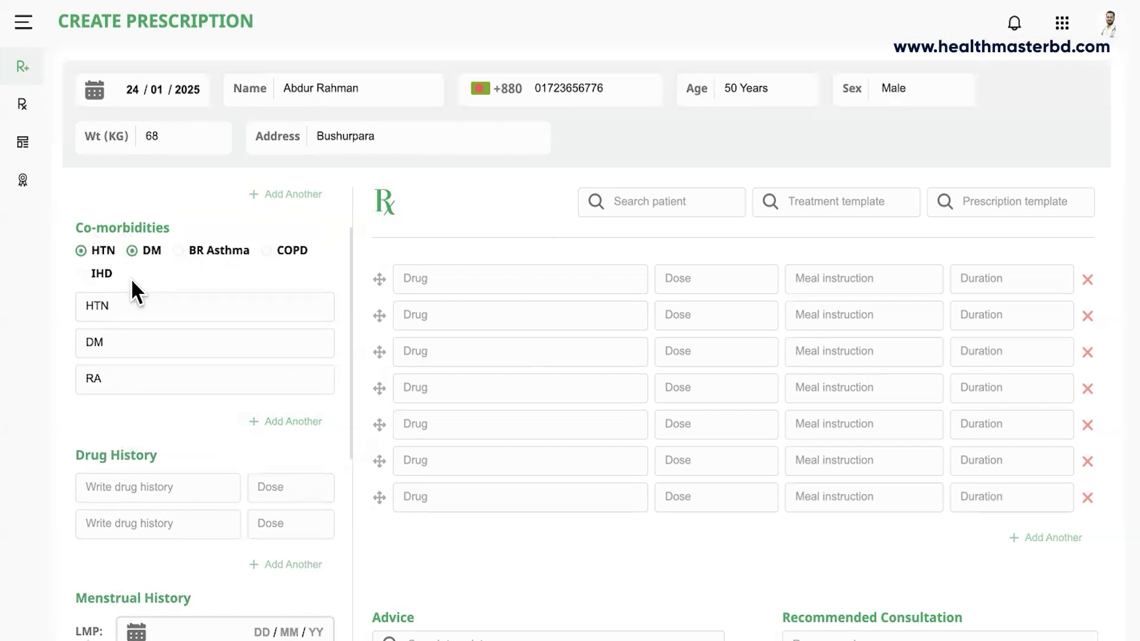
pyautogui.click(186, 475)
pyautogui.scroll(-2, 187, 466)
# Add TAB. ANGILOCK 25 mg to the drug history with dose ০+০+১.
pyautogui.write('Angi')
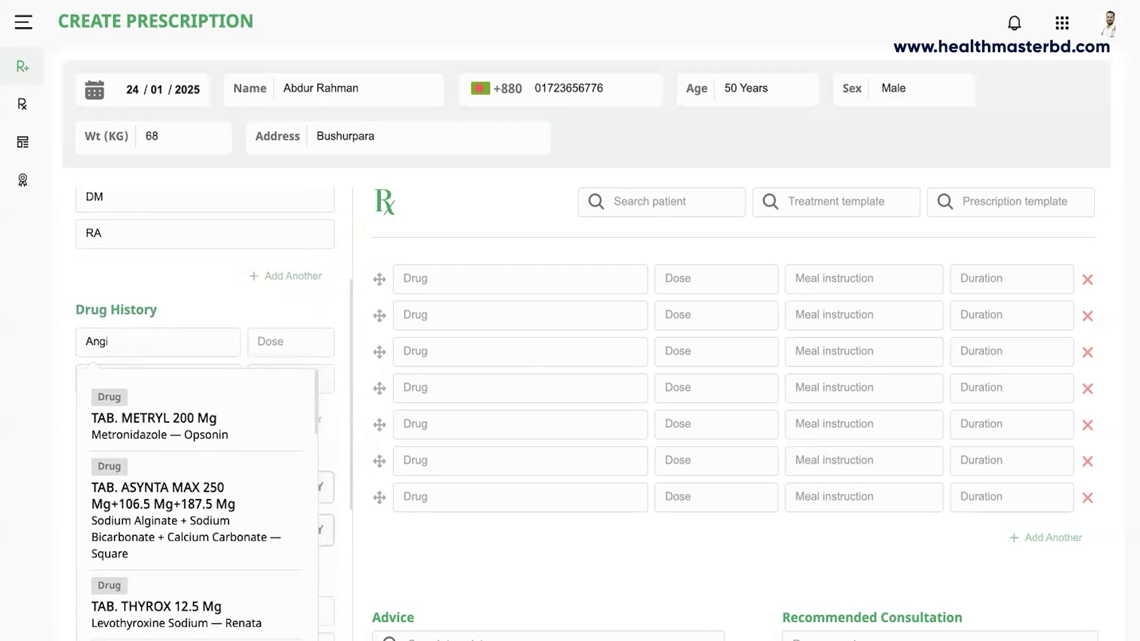
pyautogui.write('lo')
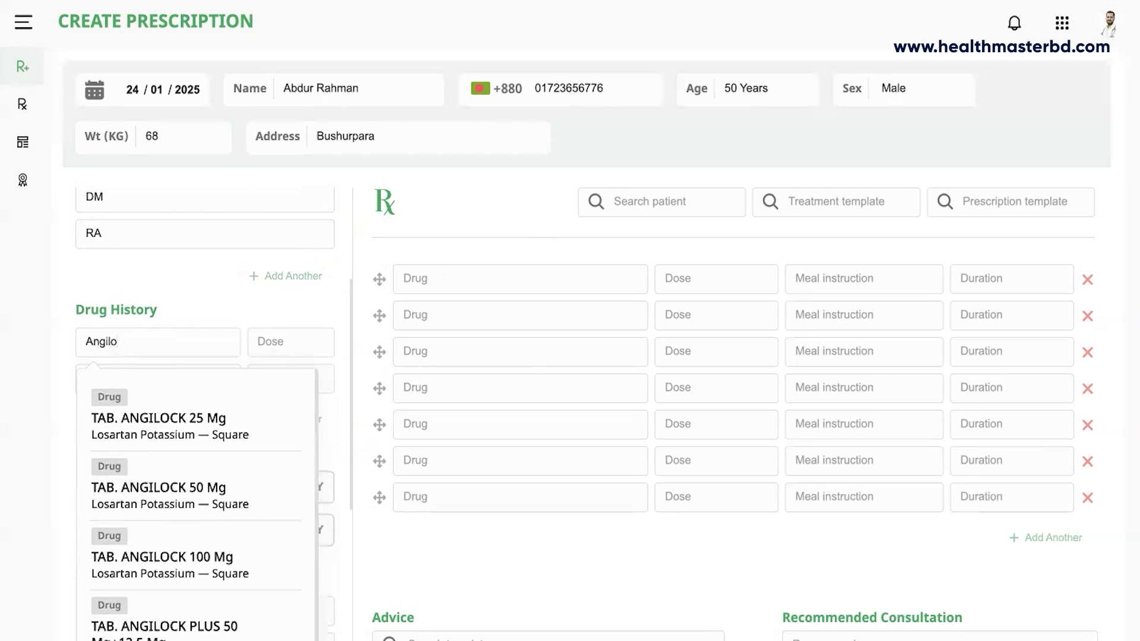
pyautogui.press('BackSpace')
pyautogui.write('o')
pyautogui.click(164, 428)
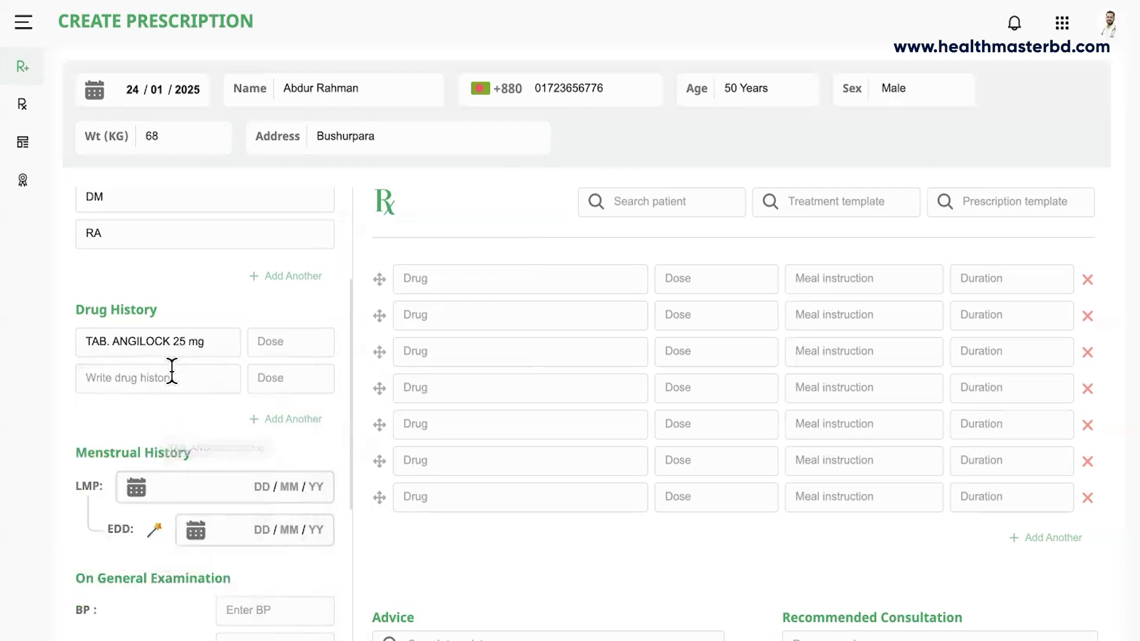
pyautogui.click(264, 353)
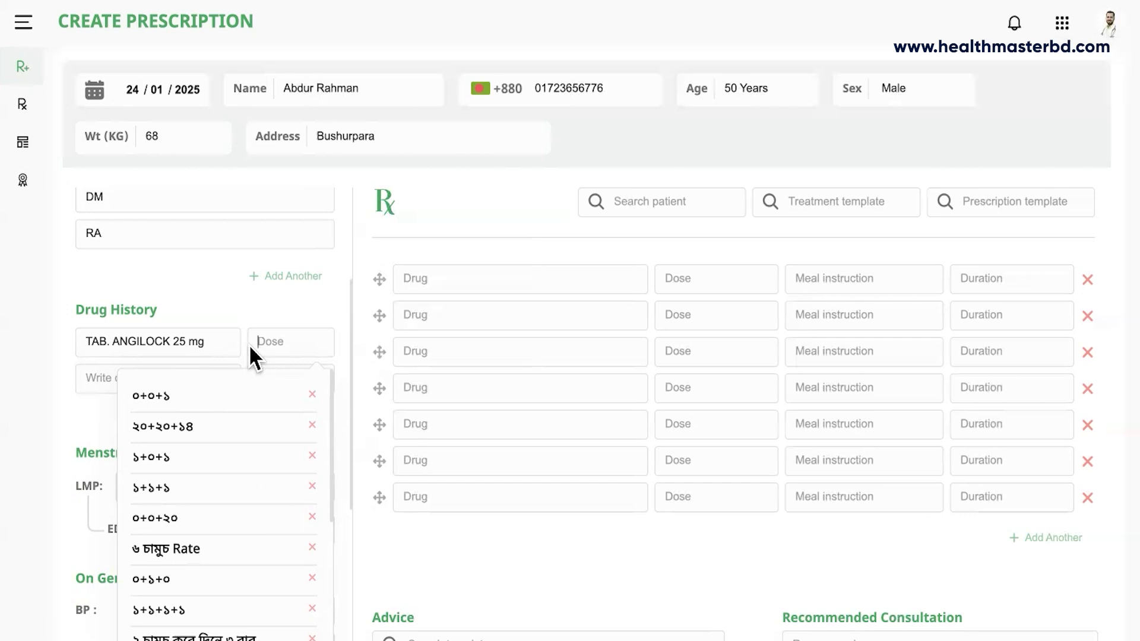
pyautogui.click(153, 399)
# Add TAB. LINATAB E 10 Mg+5 Mg as a second drug with dose ০+১+০.
pyautogui.click(145, 382)
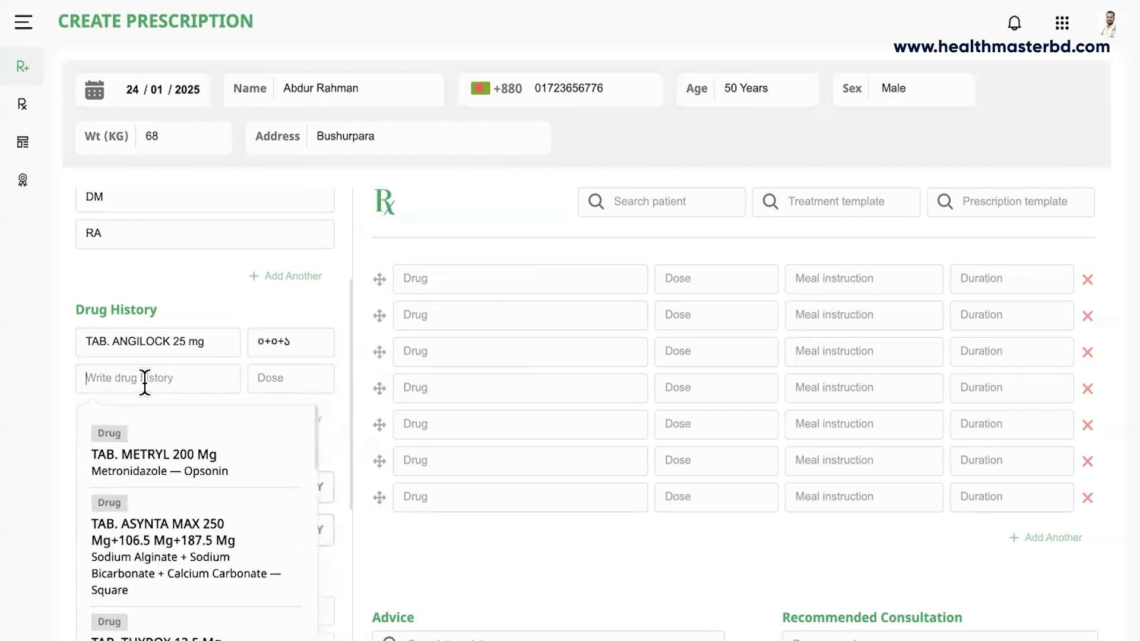
pyautogui.write('Linatab')
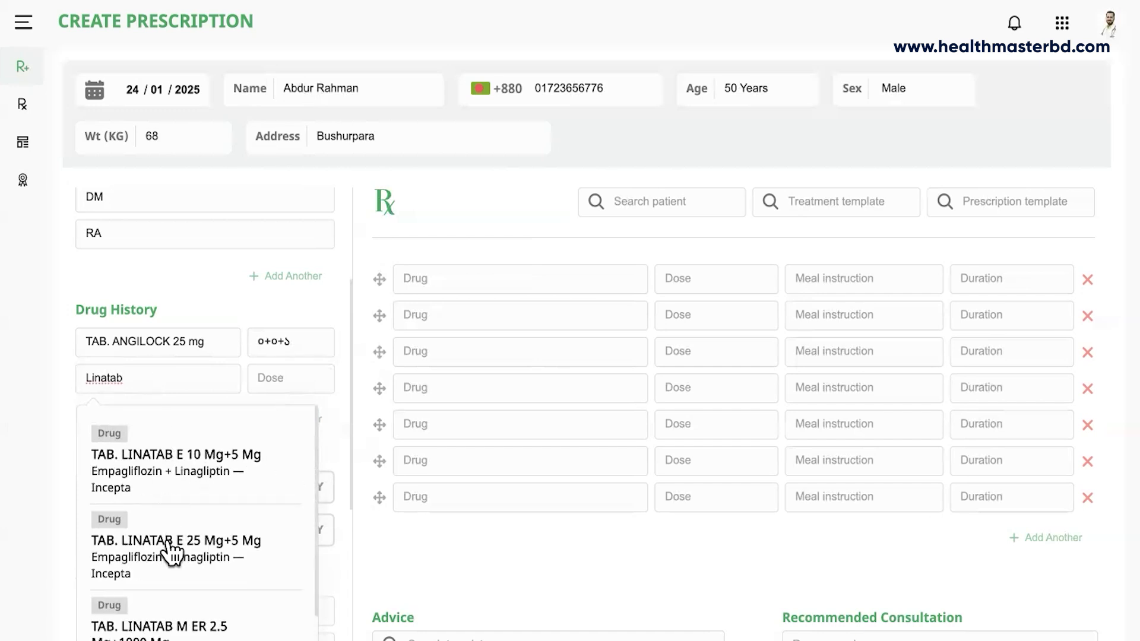
pyautogui.scroll(-1, 172, 548)
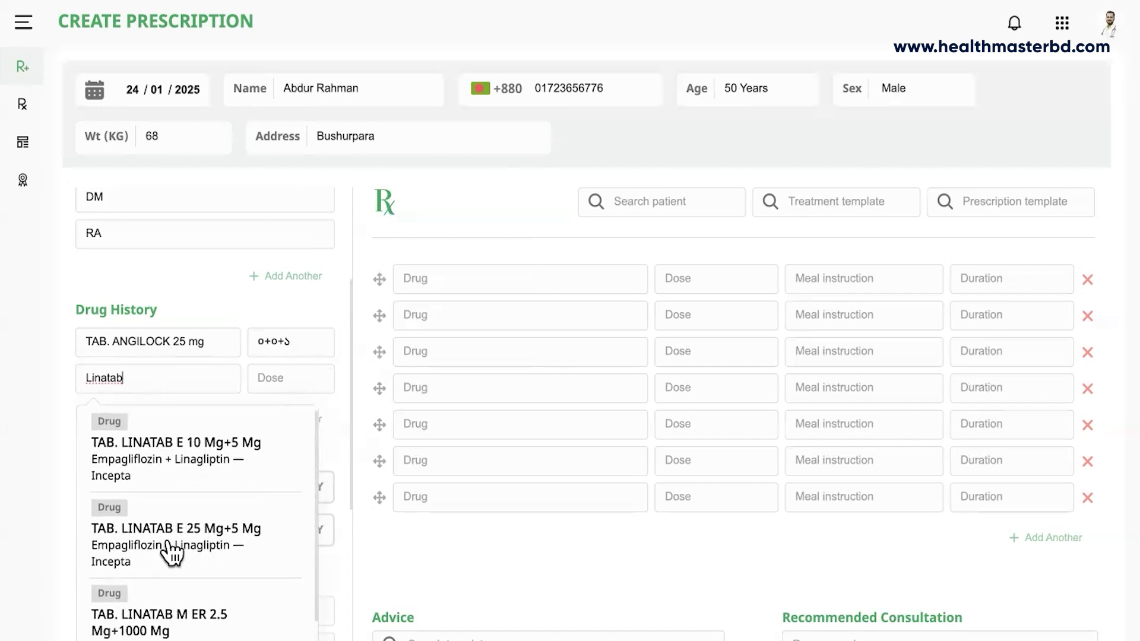
pyautogui.click(148, 457)
pyautogui.click(263, 380)
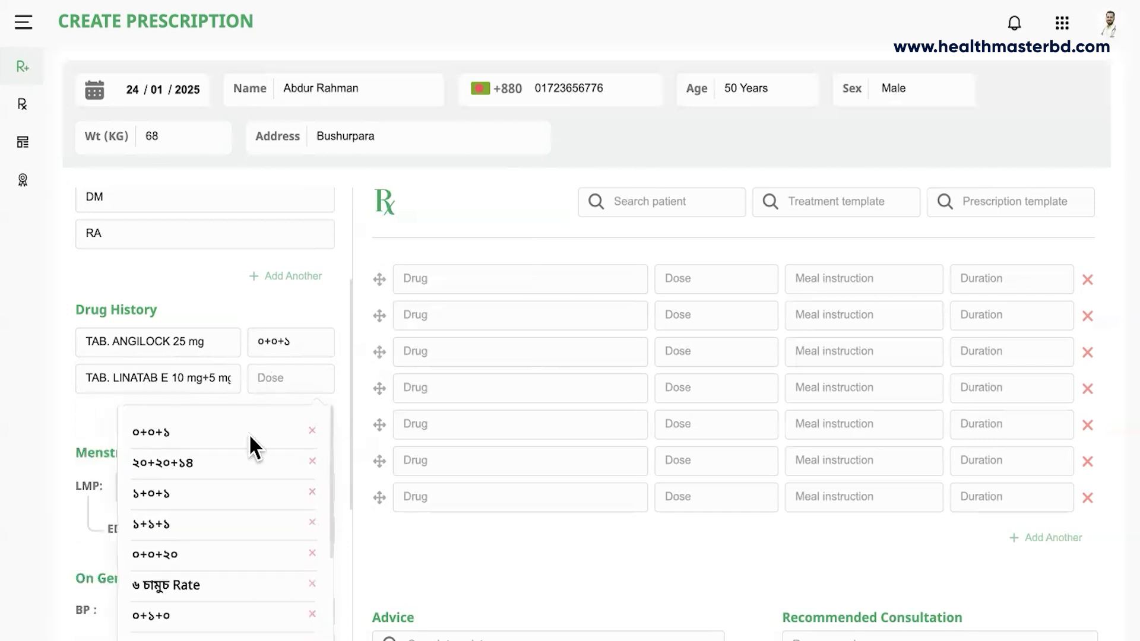
pyautogui.scroll(-1, 183, 558)
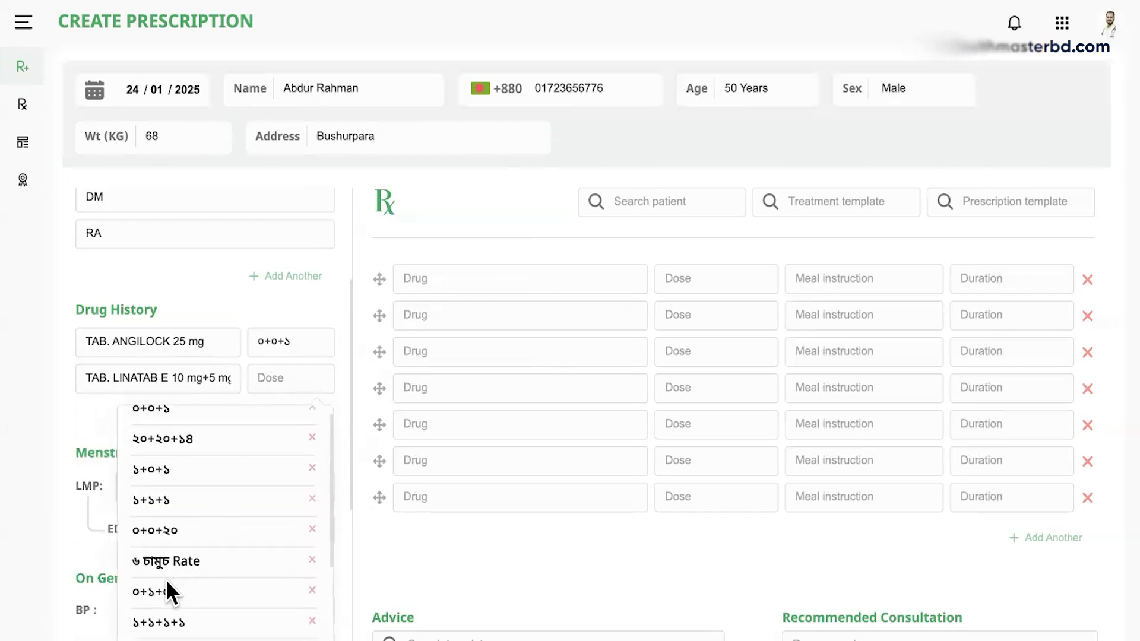
pyautogui.click(156, 592)
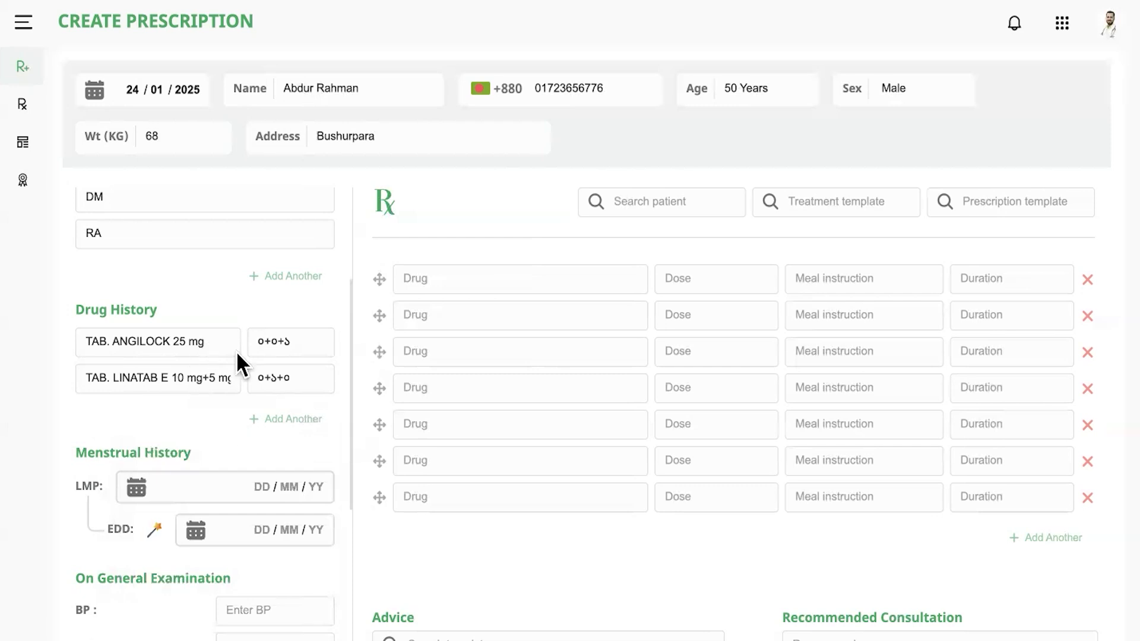
pyautogui.scroll(-2, 195, 451)
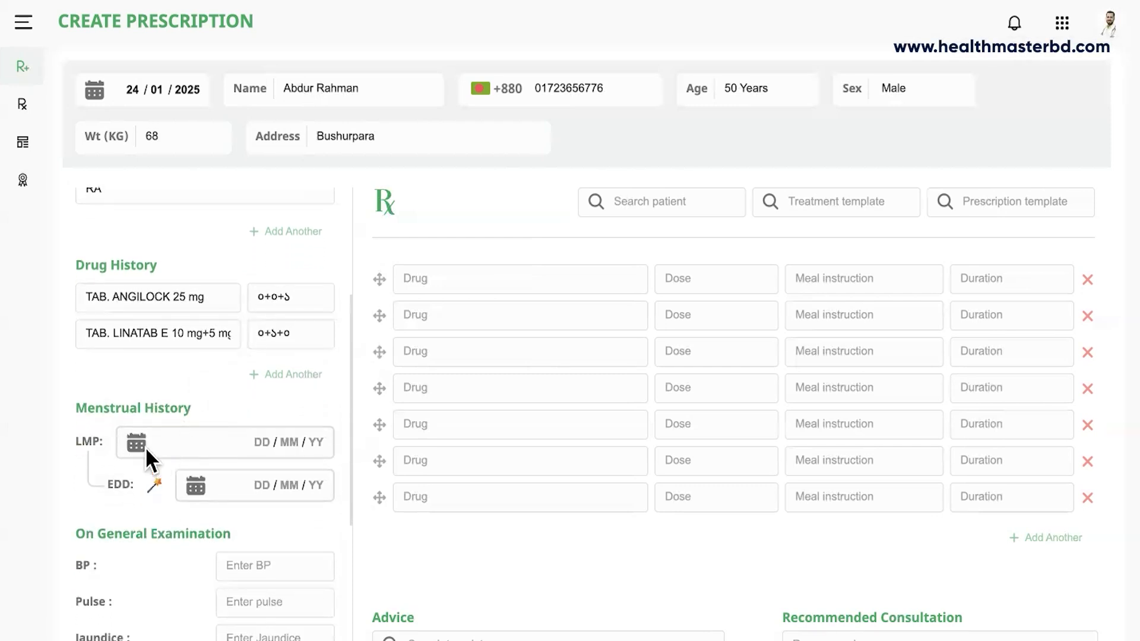
# Set the LMP to 1 January 2025 and calculate the EDD as 08/10/2025.
pyautogui.scroll(-1, 149, 450)
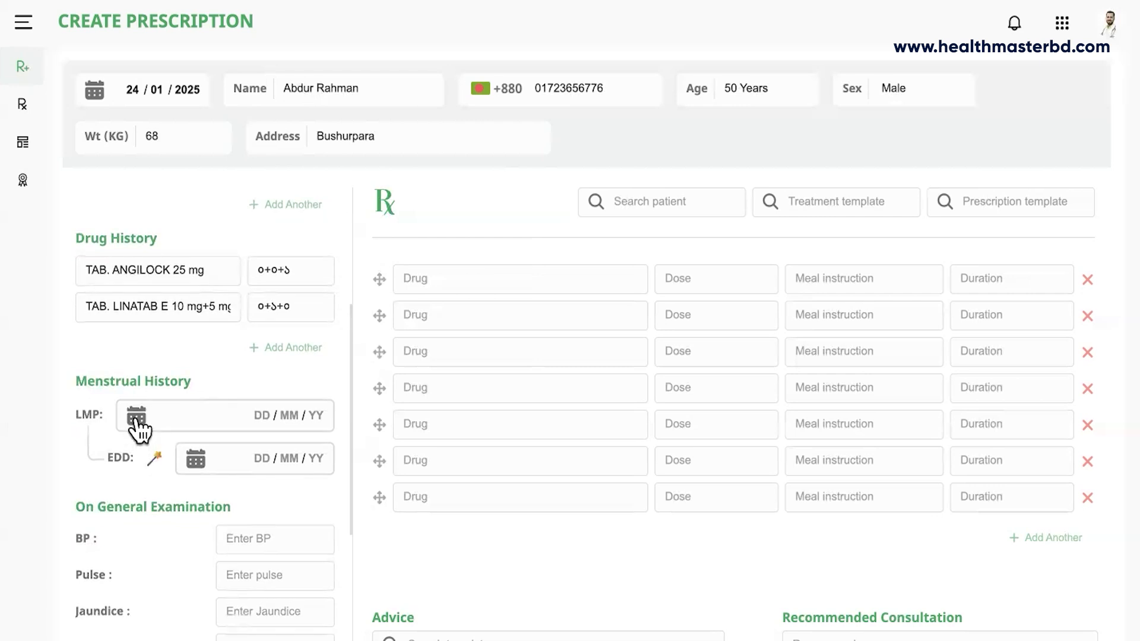
pyautogui.click(136, 419)
pyautogui.scroll(-7, 224, 471)
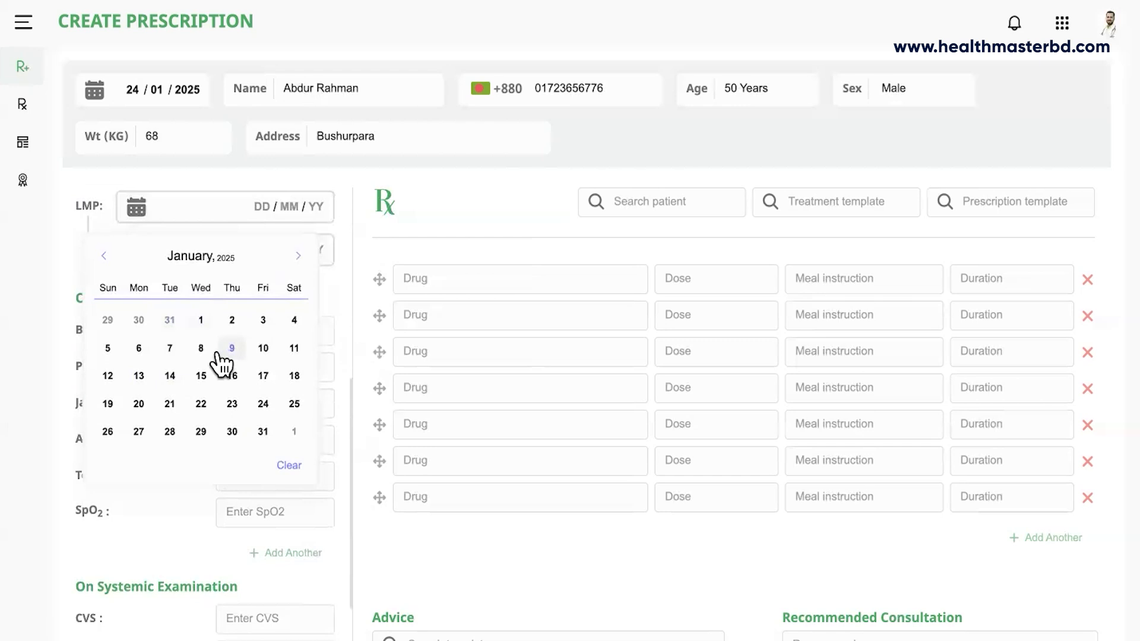
pyautogui.click(202, 321)
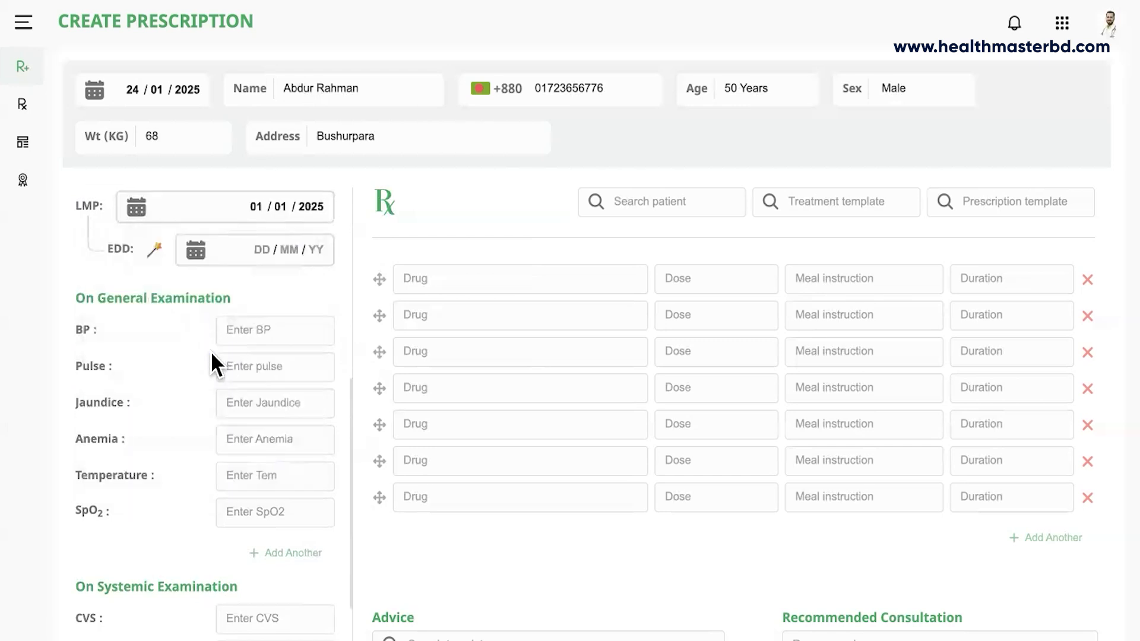
pyautogui.click(157, 249)
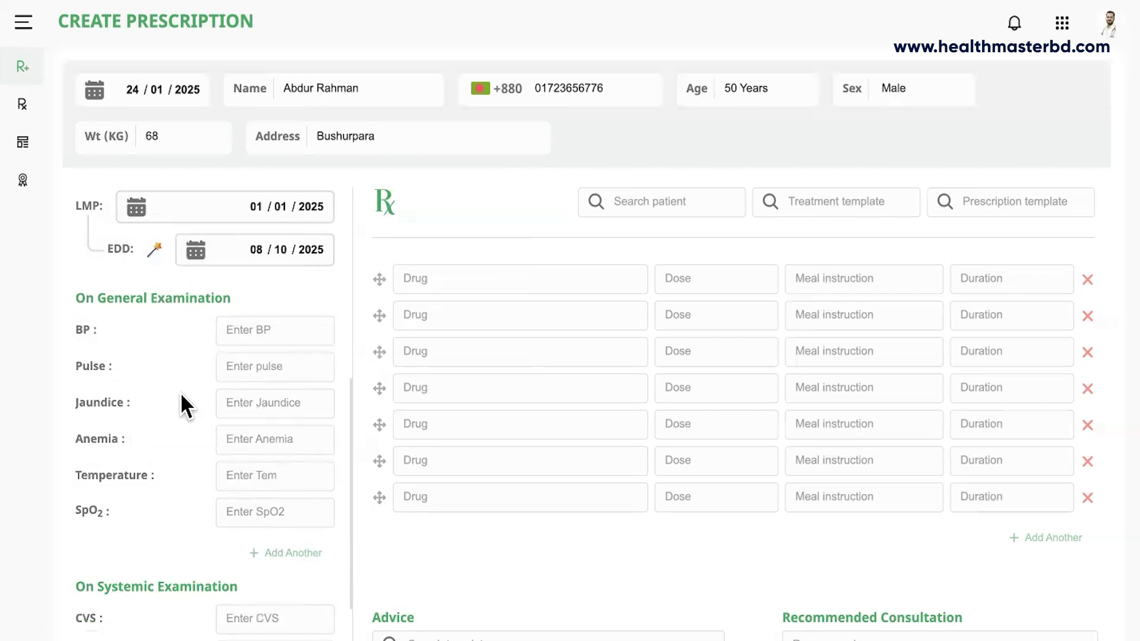
# Record blood pressure as 120/80.
pyautogui.scroll(1, 179, 389)
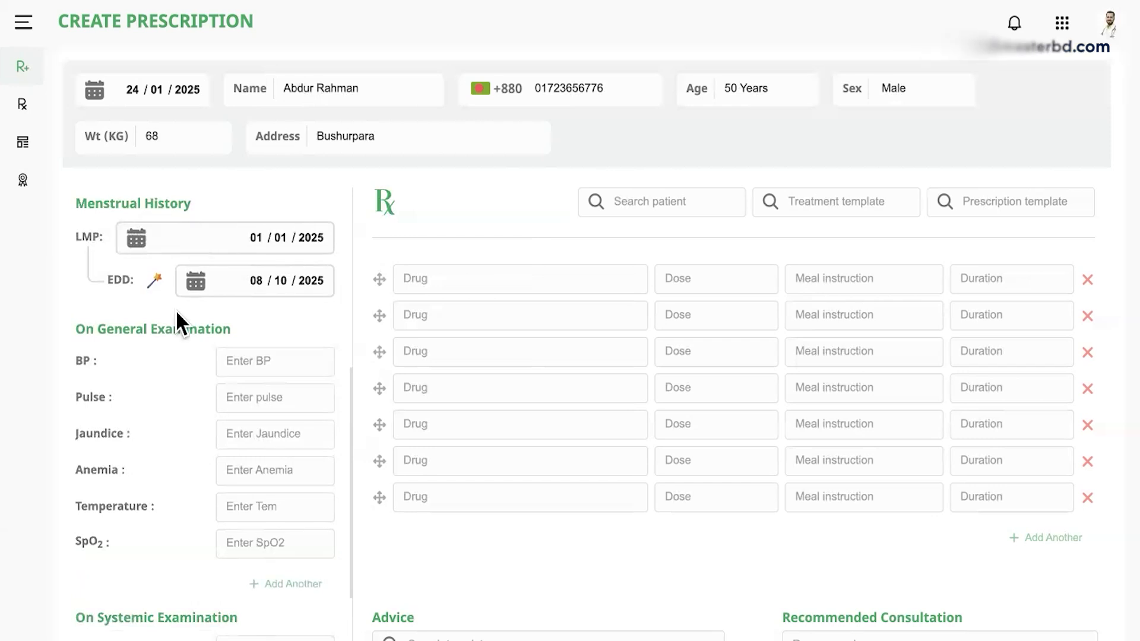
pyautogui.click(247, 363)
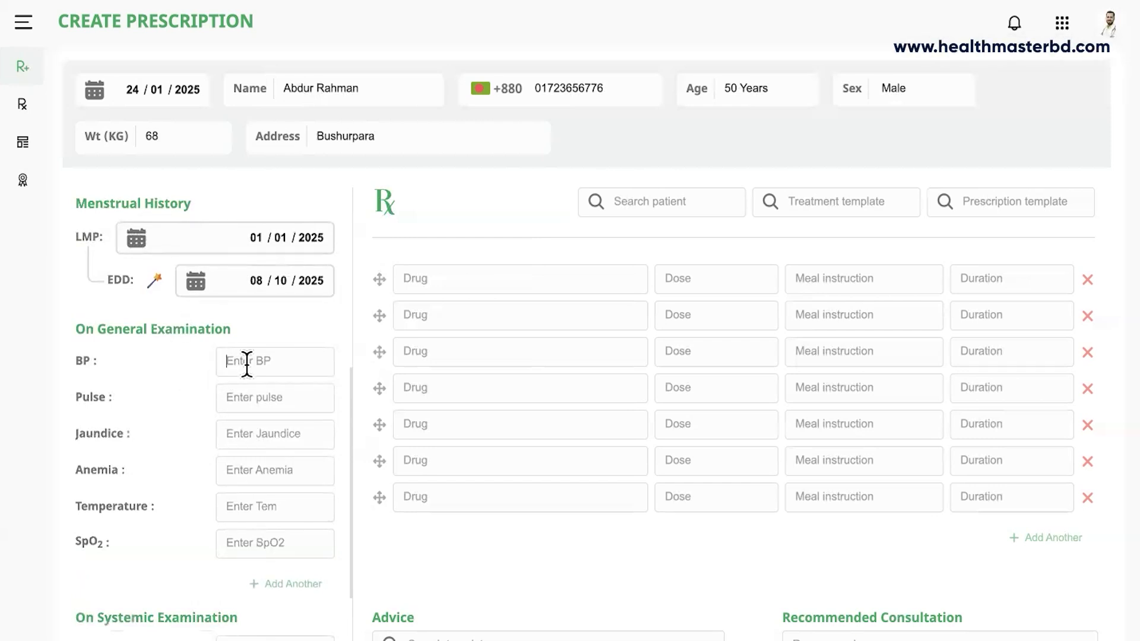
pyautogui.write('120/80')
# Record Pulse 84/min, Jaundice and Anemia as '-', and Temperature as N.
pyautogui.scroll(-1, 242, 416)
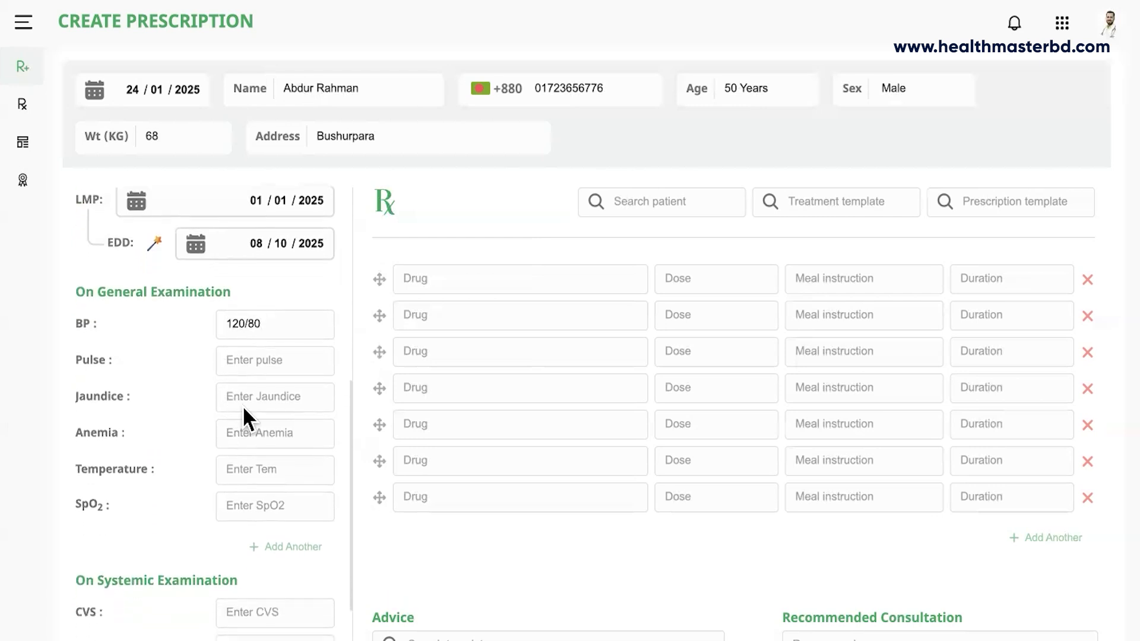
pyautogui.write('84/mi')
pyautogui.write('n ')
pyautogui.write('-')
pyautogui.click(269, 432)
pyautogui.write('-')
pyautogui.click(252, 469)
pyautogui.write('N')
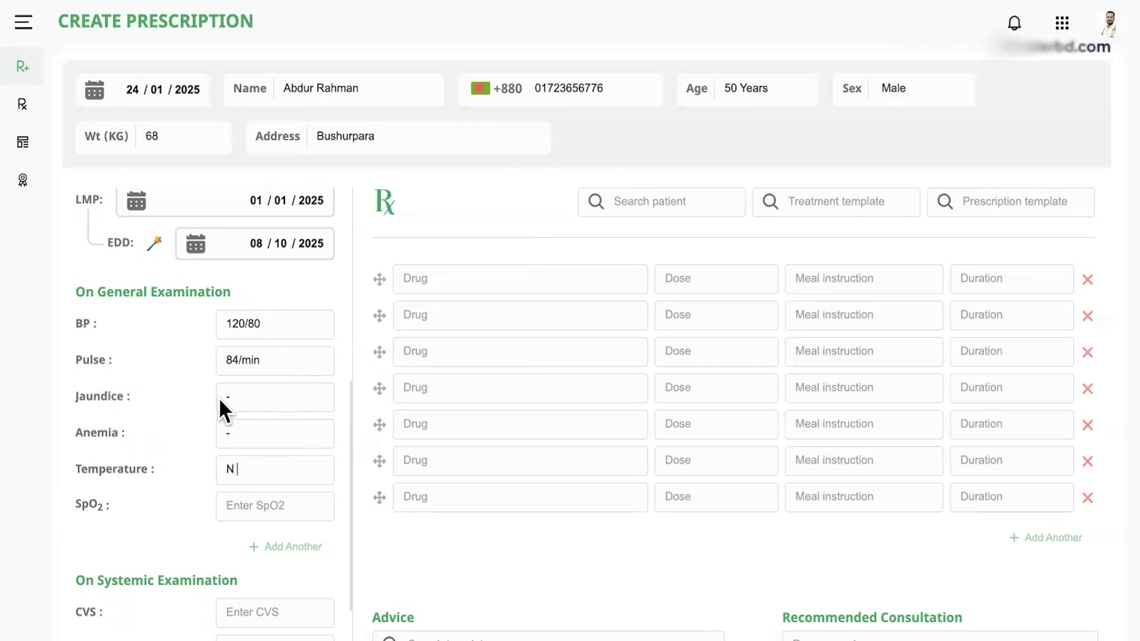
pyautogui.scroll(10, 219, 397)
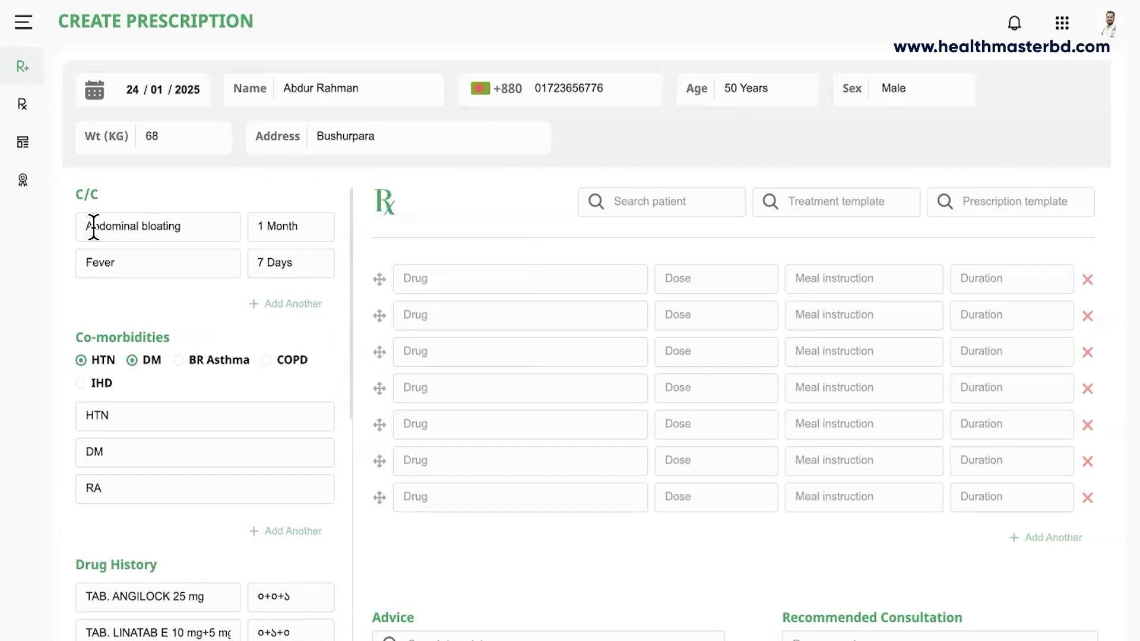
# Add a Virchow's gland examination finding with the value '-'.
pyautogui.scroll(-10, 212, 389)
pyautogui.scroll(-5, 213, 392)
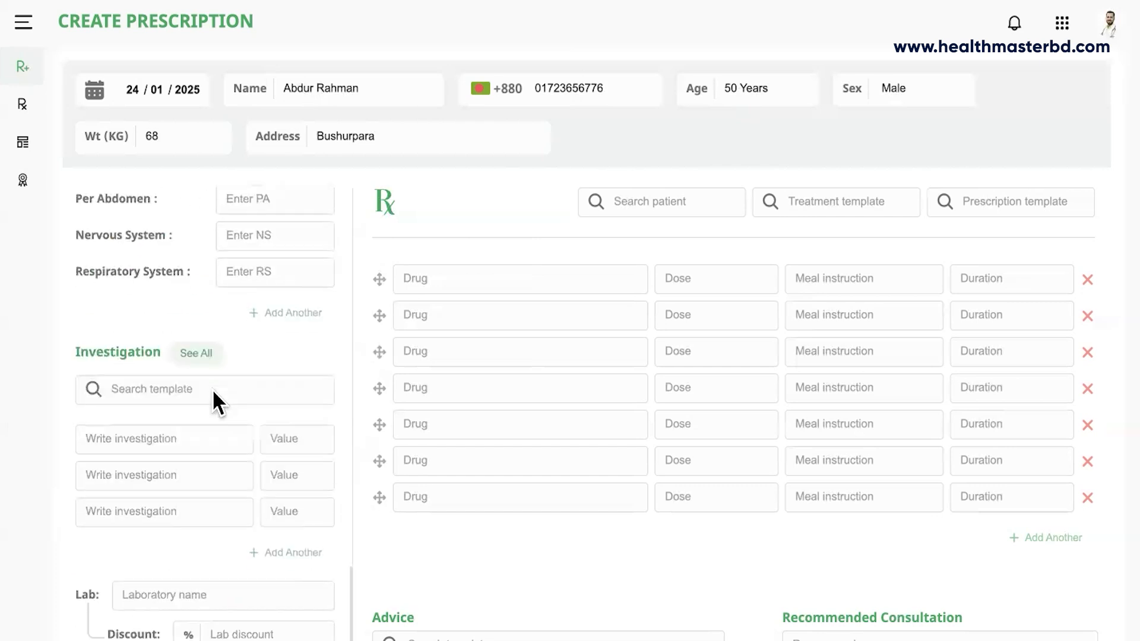
pyautogui.scroll(5, 214, 390)
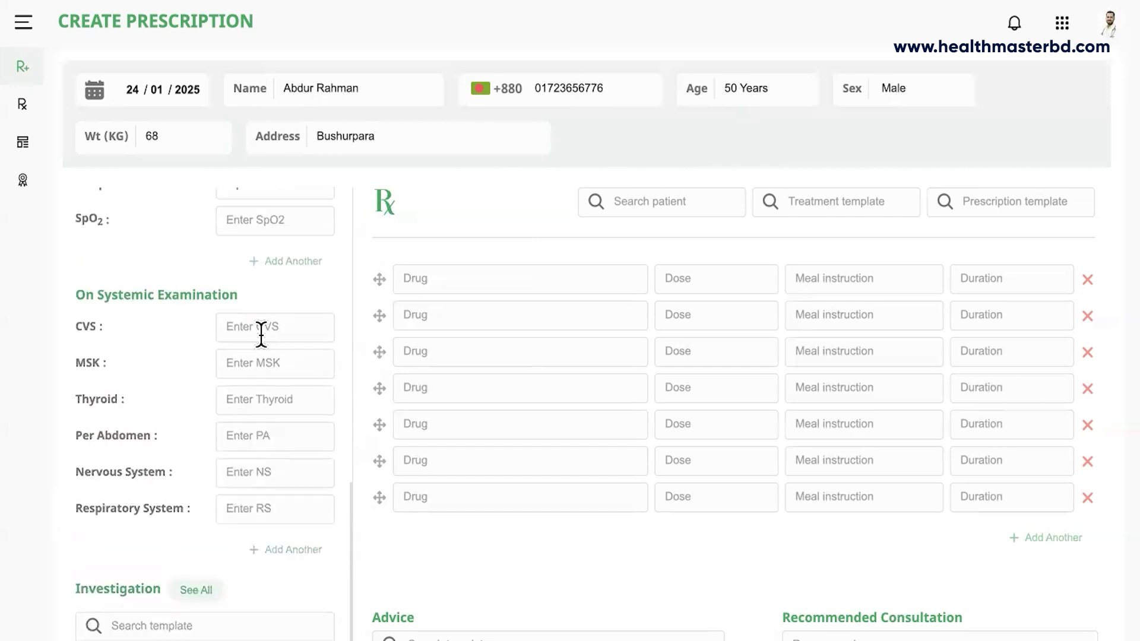
pyautogui.click(281, 260)
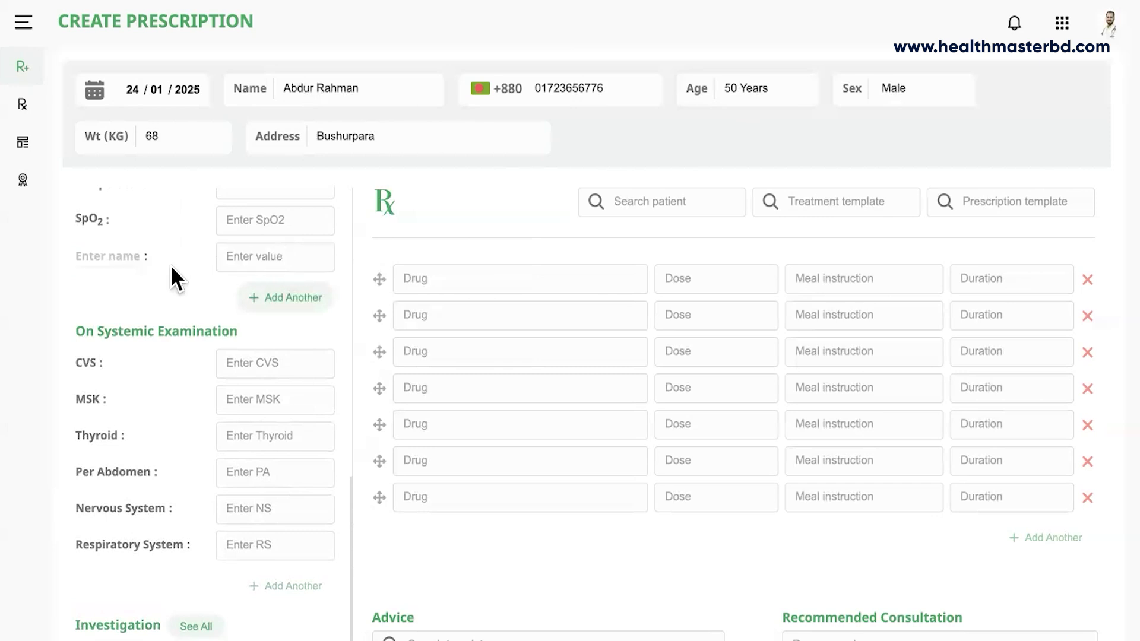
pyautogui.scroll(2, 141, 304)
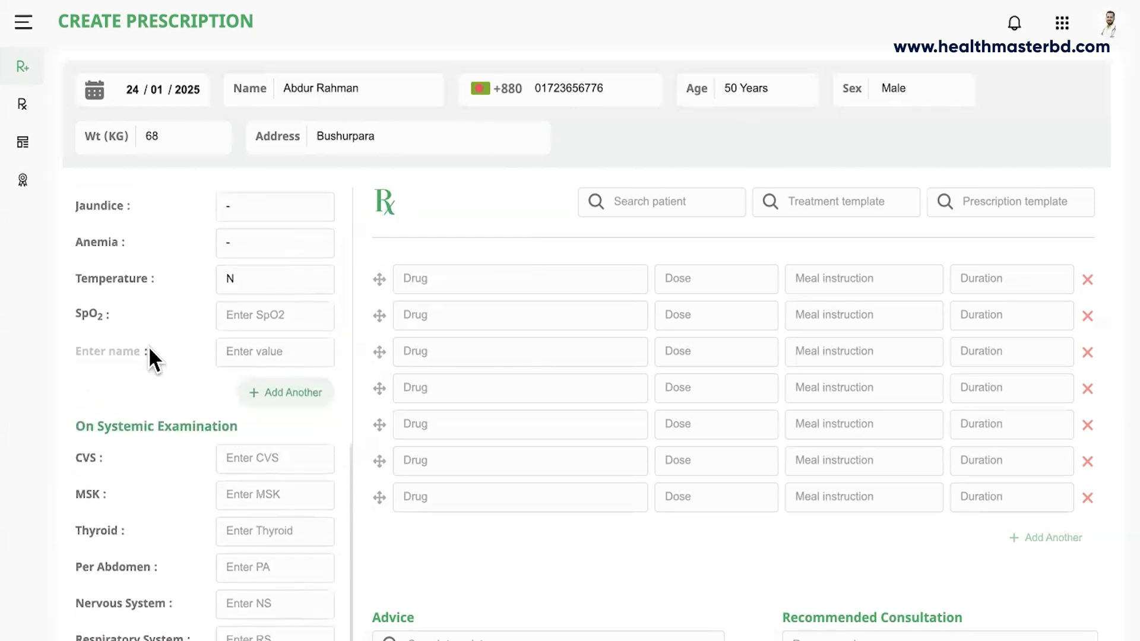
pyautogui.scroll(5, 120, 299)
pyautogui.scroll(-3, 83, 386)
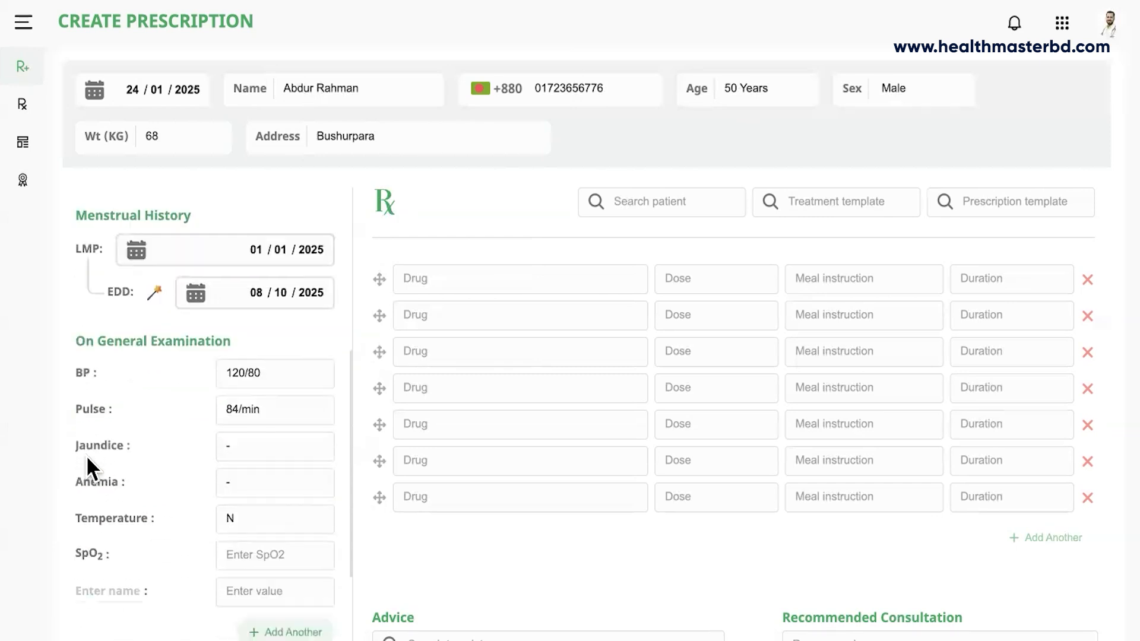
pyautogui.click(109, 538)
pyautogui.write('Virchow')
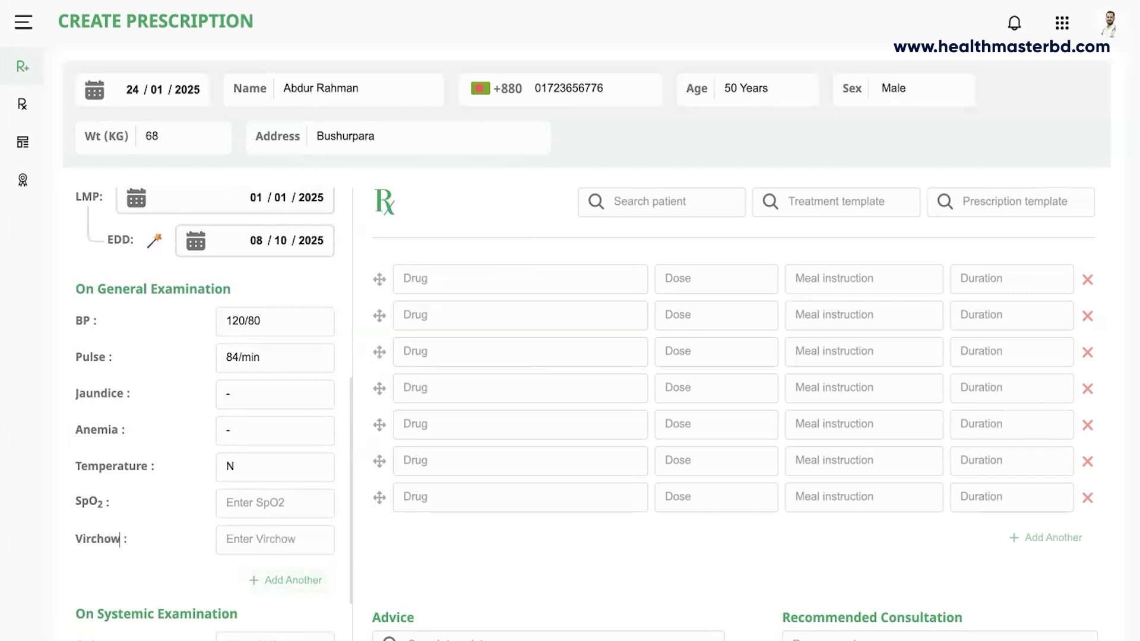
pyautogui.write("'s gland")
pyautogui.click(242, 541)
pyautogui.write('-')
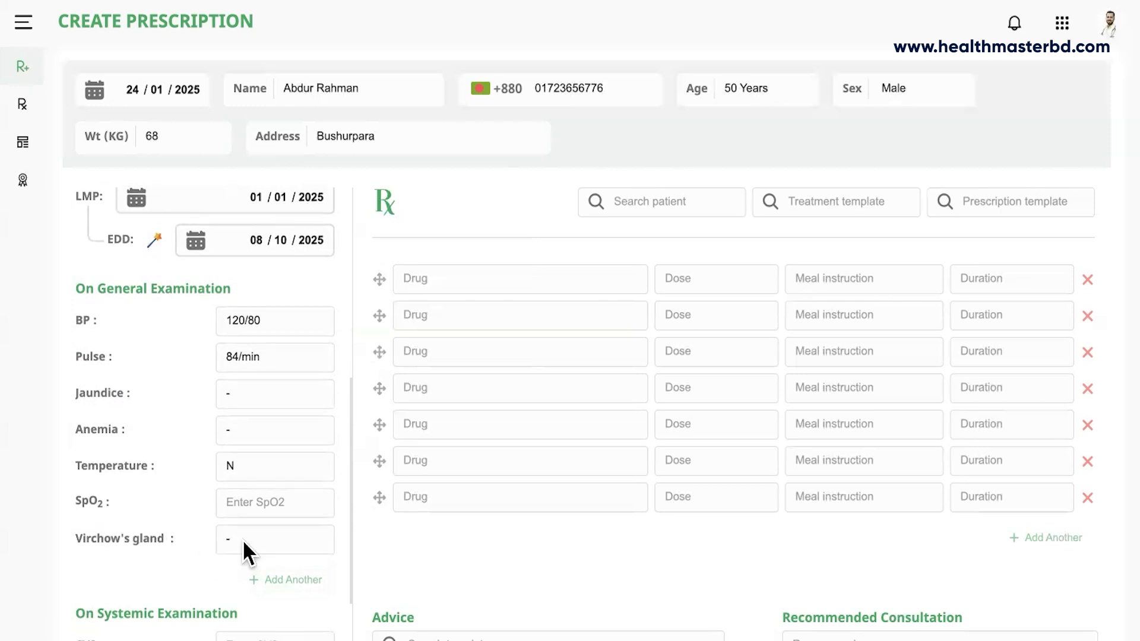
# Note 'Epigastric tenderness or lump -' under Per Abdomen.
pyautogui.scroll(-3, 242, 539)
pyautogui.scroll(-2, 244, 541)
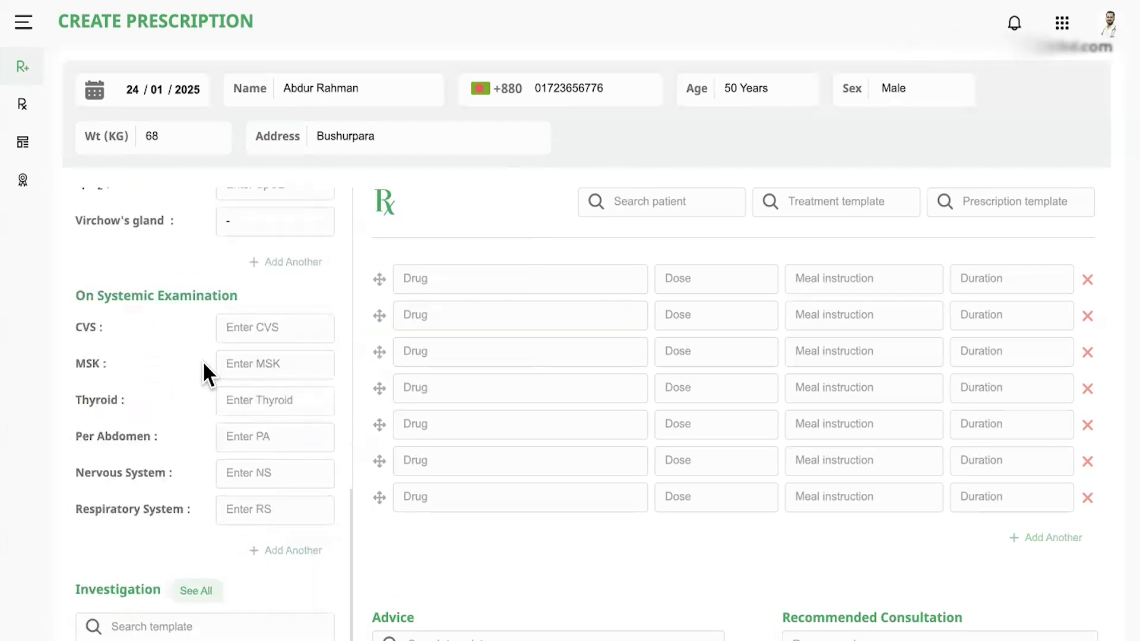
pyautogui.click(246, 437)
pyautogui.write('E')
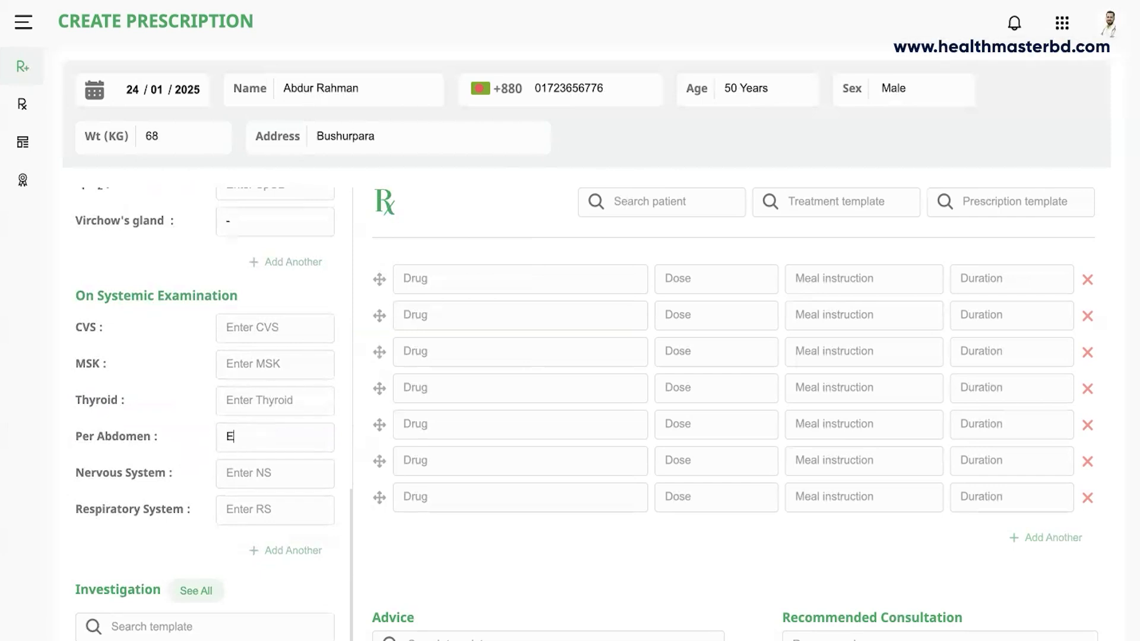
pyautogui.write('pigastric tenderness or')
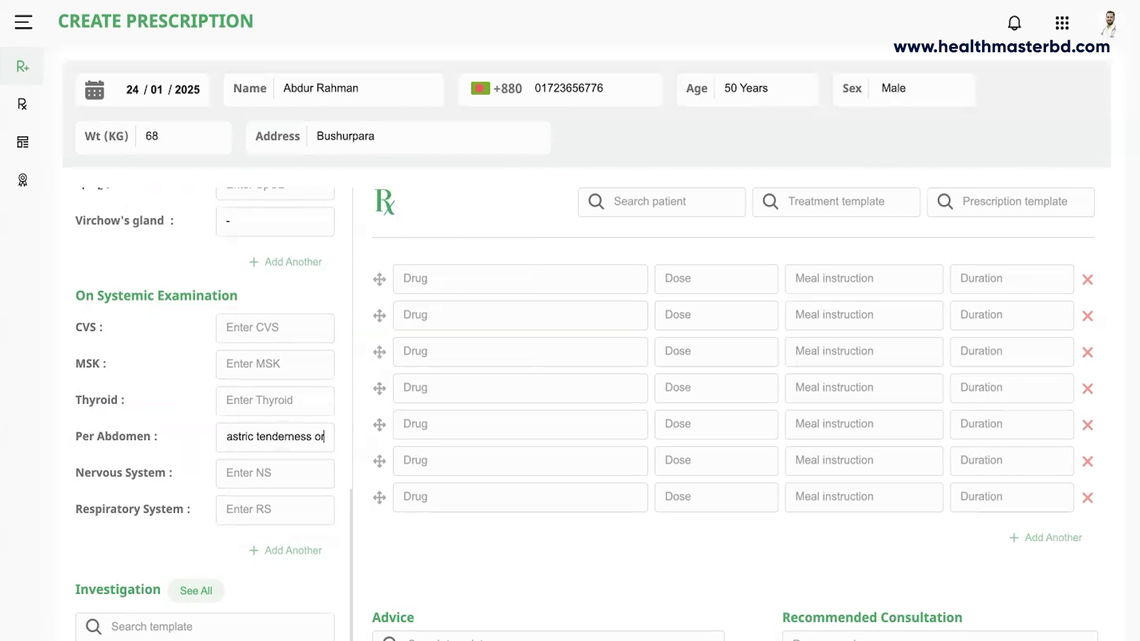
pyautogui.write(' lump -')
# Enter CBC as an investigation, then apply the Chest Pain (Central) investigation template.
pyautogui.scroll(-3, 208, 463)
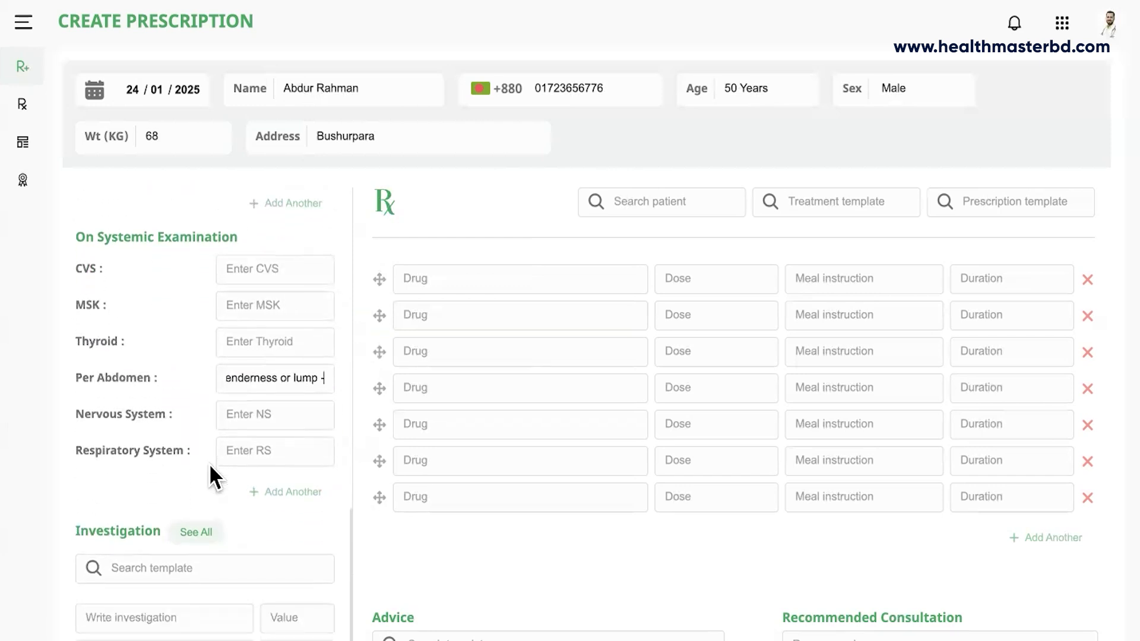
pyautogui.scroll(-2, 209, 464)
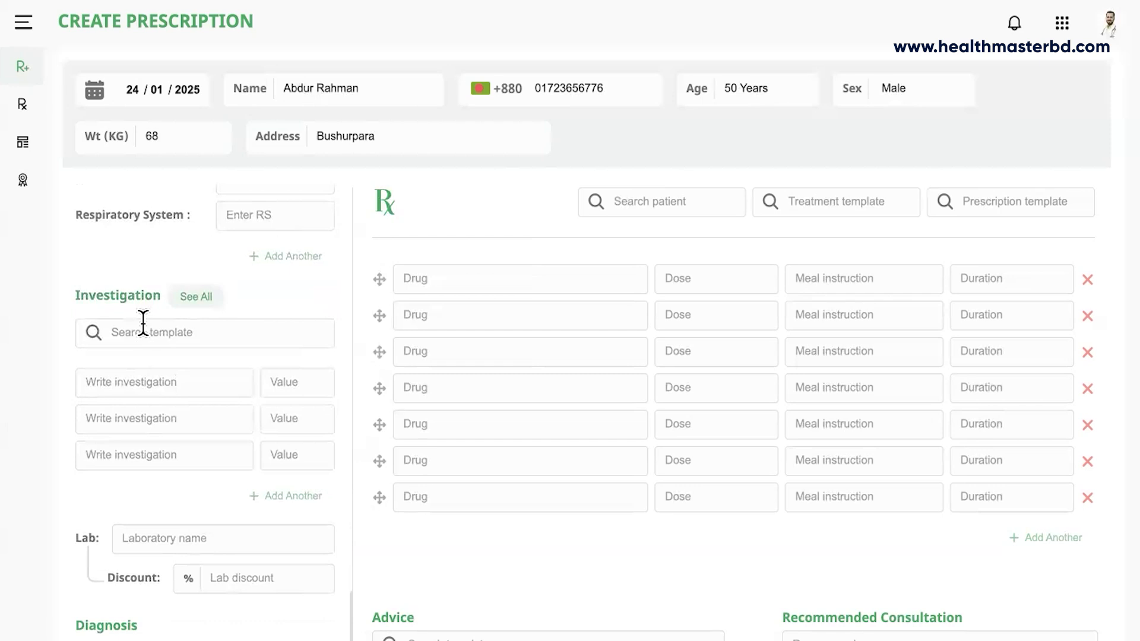
pyautogui.click(137, 387)
pyautogui.write('CBC')
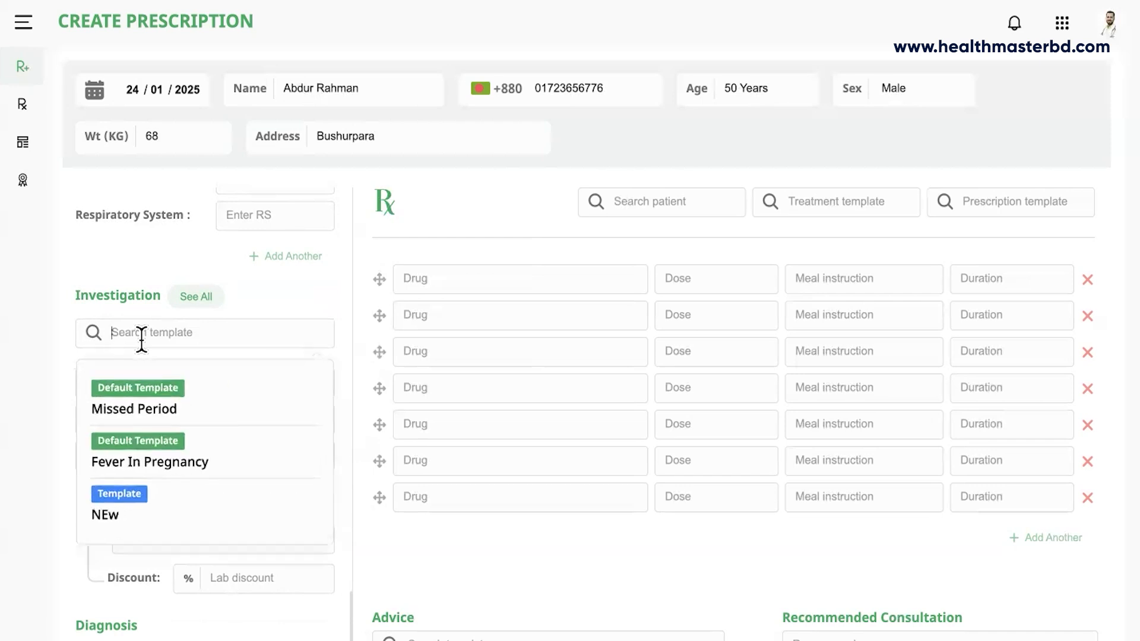
pyautogui.write('che')
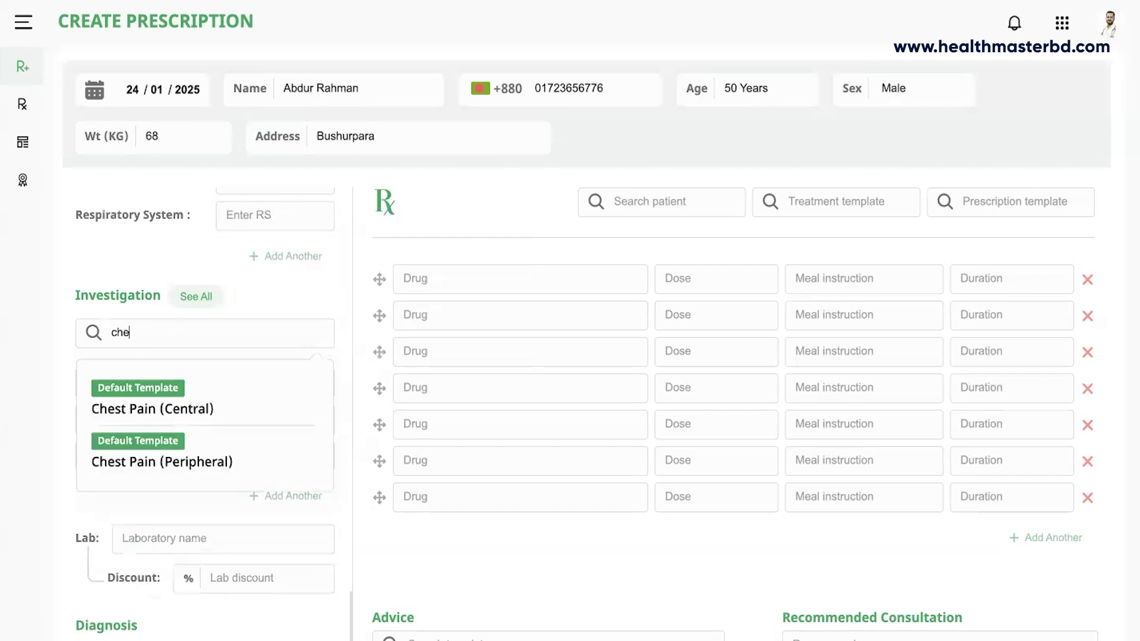
pyautogui.write('s')
pyautogui.click(171, 416)
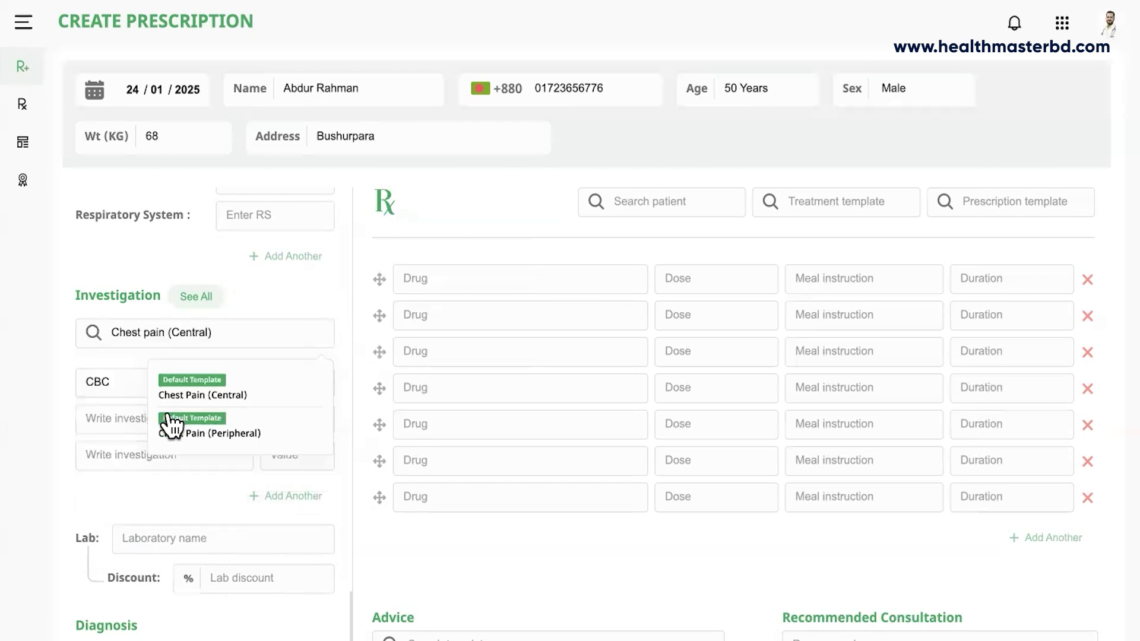
# Remove RBS from the investigation list, keeping CBC, ECG, Trop I, Serum creatinine, Lipid profile.
pyautogui.scroll(-2, 184, 454)
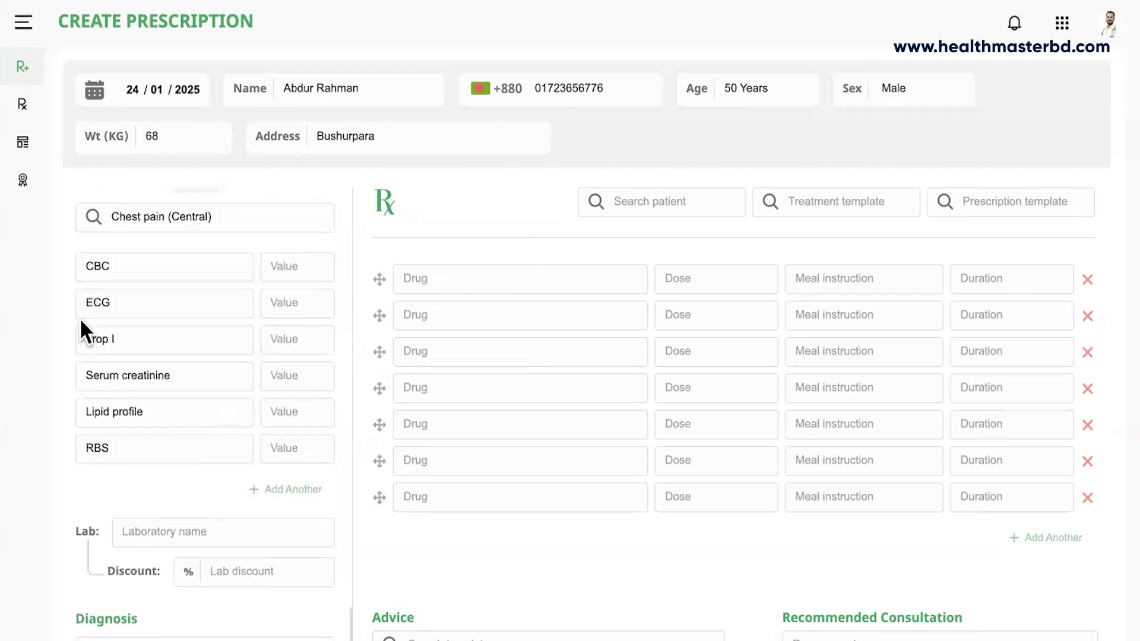
pyautogui.scroll(1, 142, 465)
pyautogui.scroll(2, 141, 461)
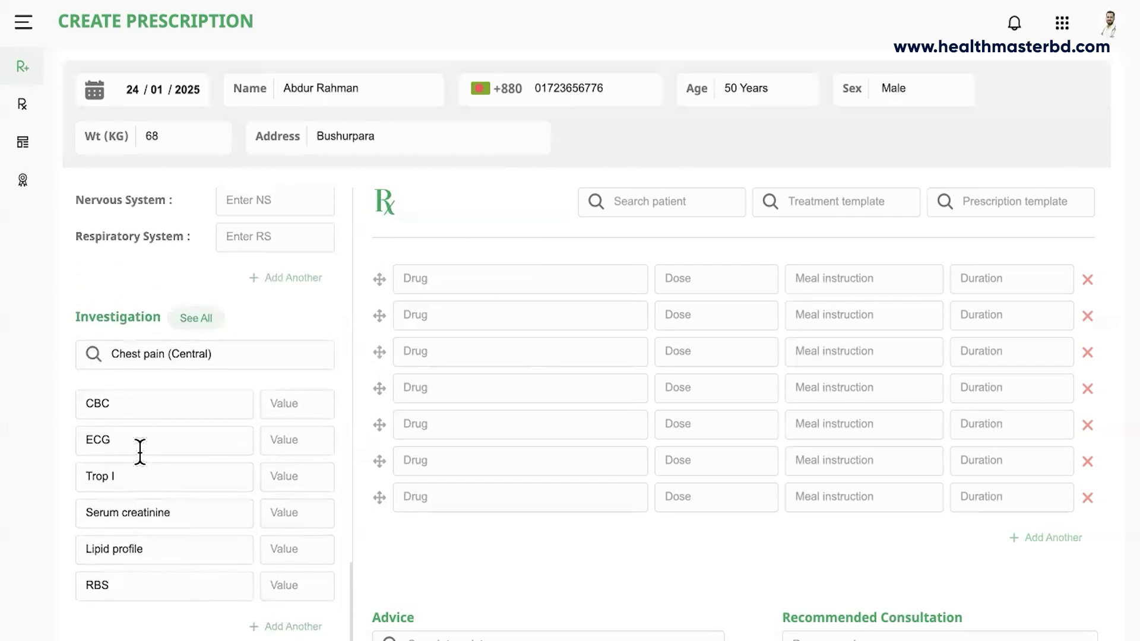
pyautogui.scroll(-1, 138, 453)
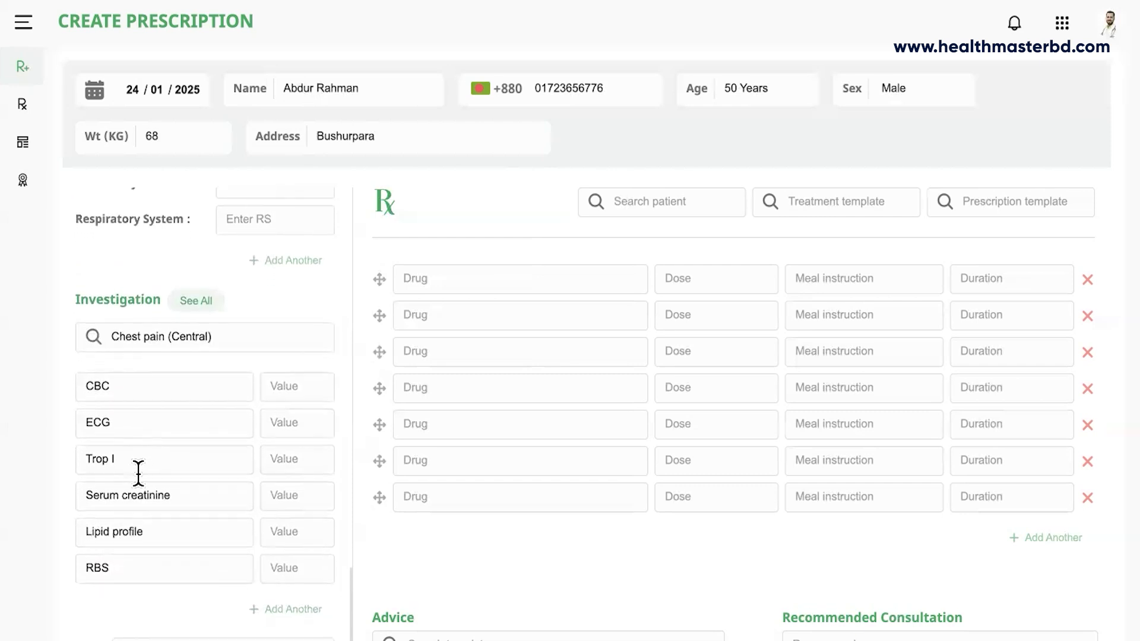
pyautogui.click(128, 565)
pyautogui.press('BackSpace')
pyautogui.press('BackSpace')
pyautogui.press('BackSpace')
pyautogui.scroll(-2, 191, 533)
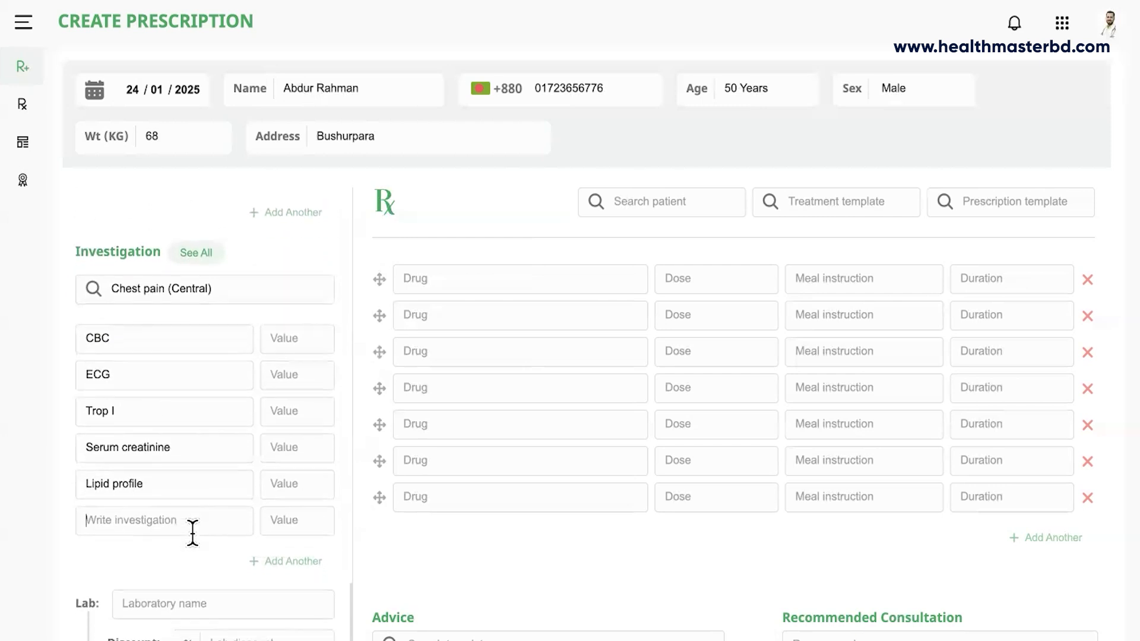
pyautogui.scroll(-2, 191, 533)
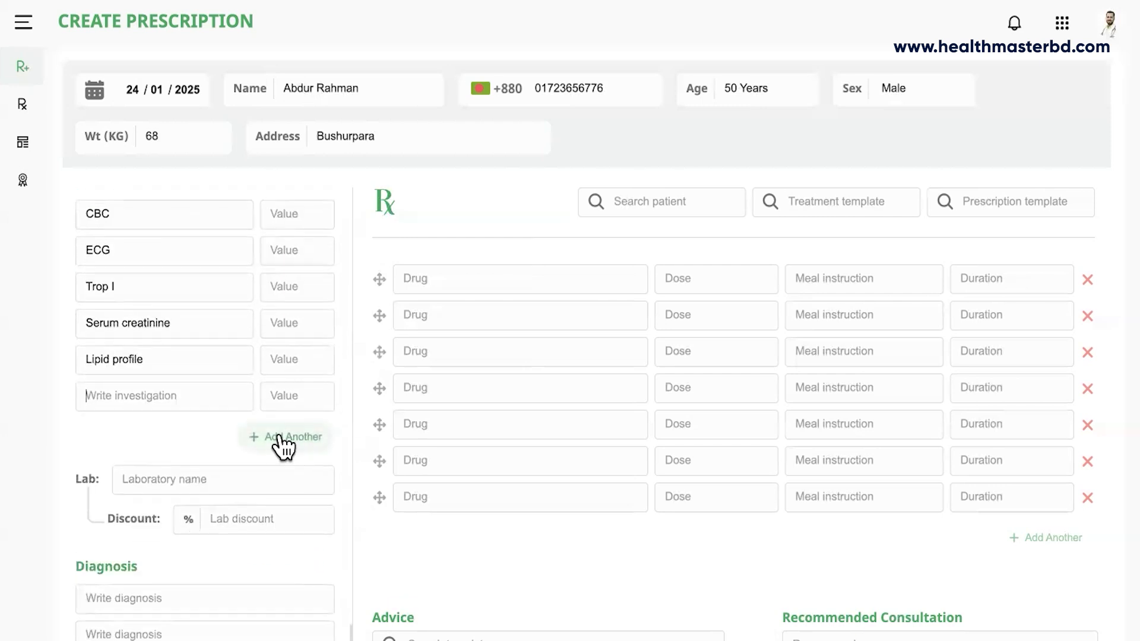
# Choose Popular as the laboratory and give a 30 lab discount.
pyautogui.click(174, 480)
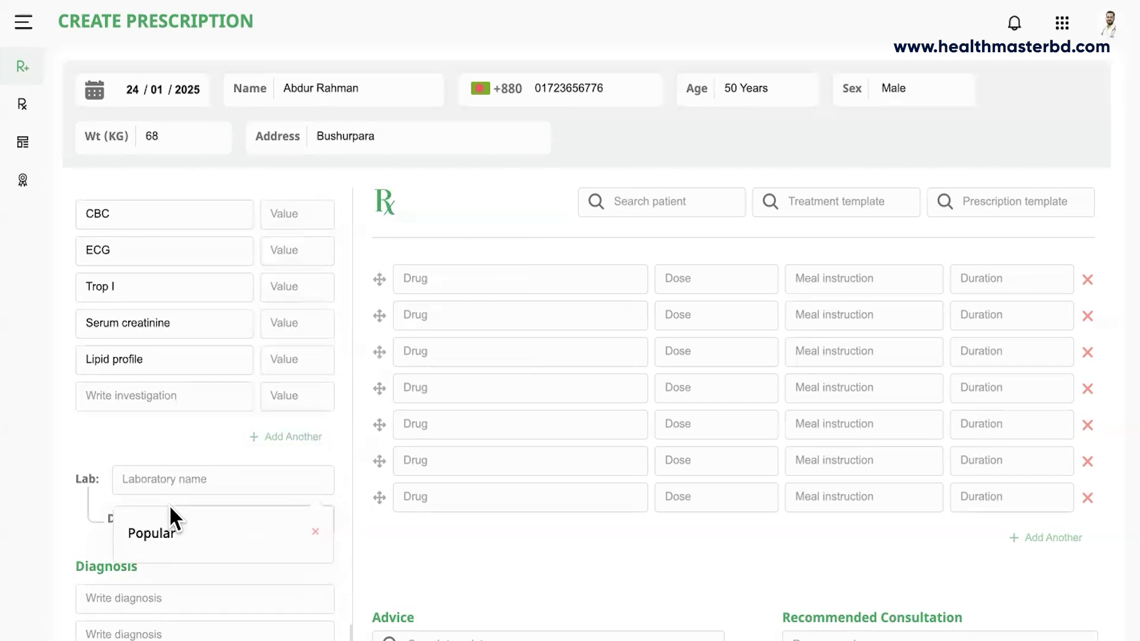
pyautogui.click(169, 533)
pyautogui.click(239, 515)
pyautogui.write('30')
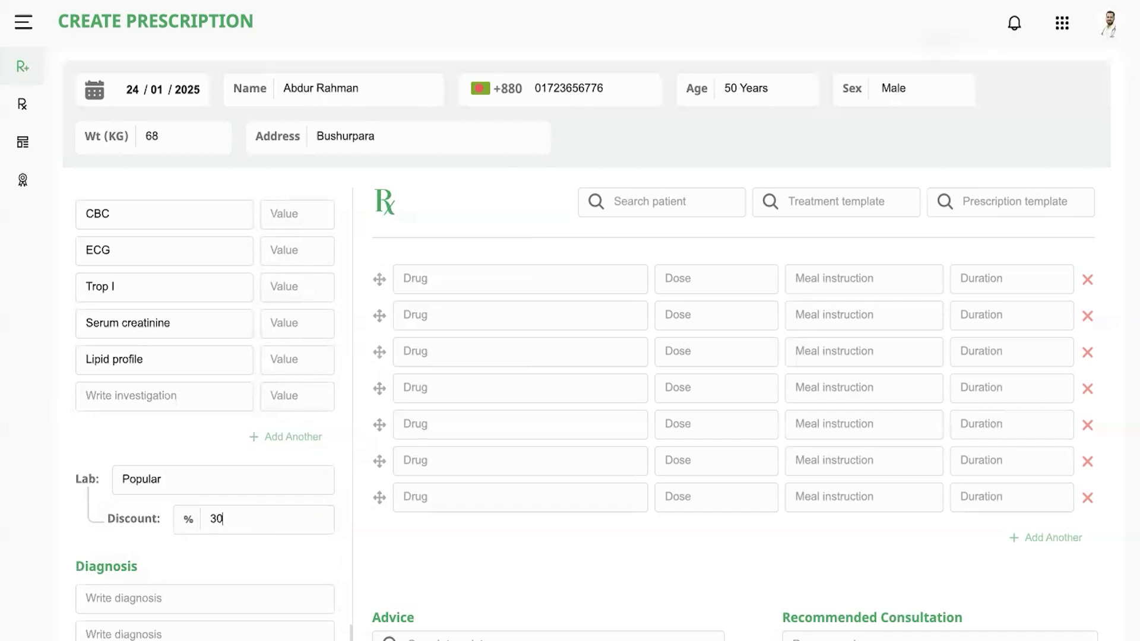
pyautogui.scroll(-1, 227, 560)
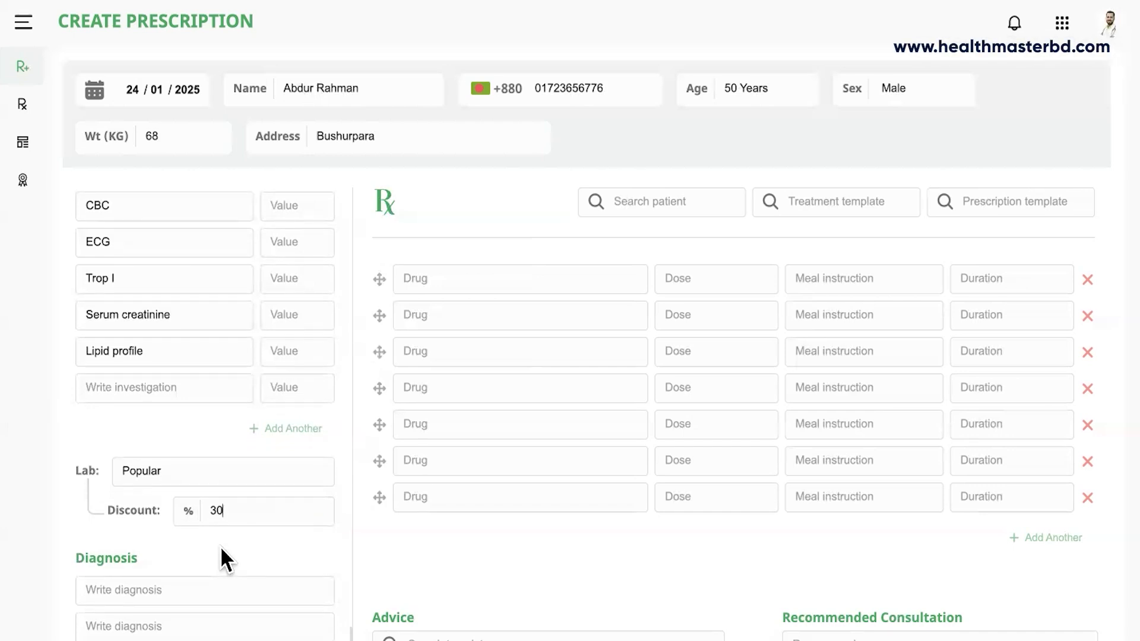
pyautogui.scroll(10, 220, 492)
pyautogui.scroll(-1, 220, 492)
pyautogui.scroll(2, 220, 492)
pyautogui.scroll(-10, 219, 491)
pyautogui.scroll(-1, 187, 550)
pyautogui.scroll(-5, 188, 549)
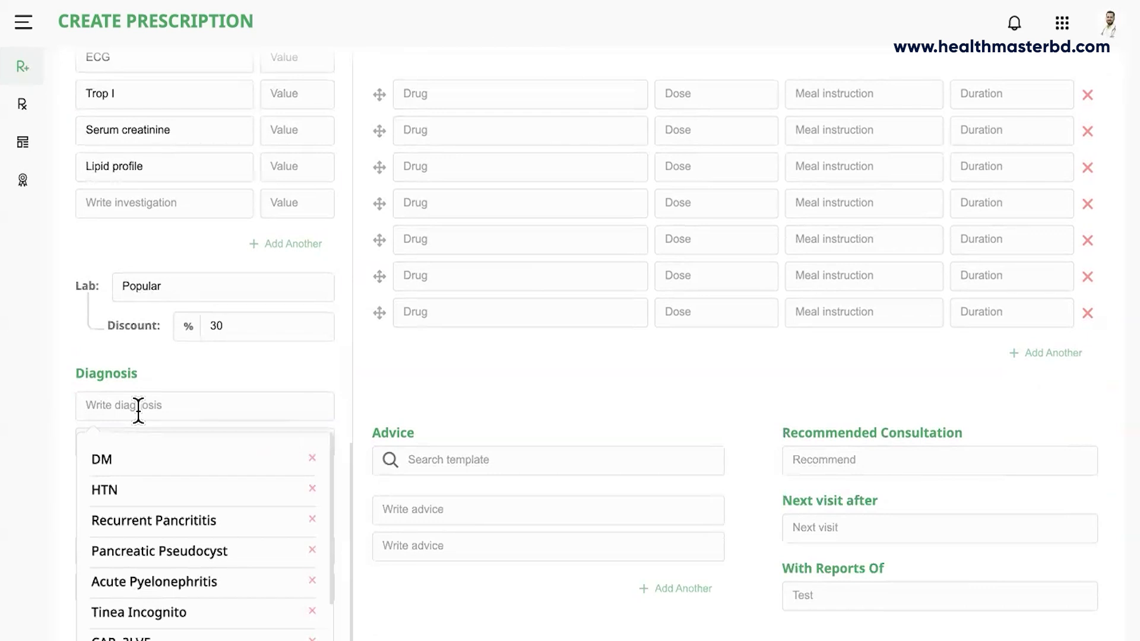
# Enter HTN, DM and NUD as the three diagnoses, picking DM from the suggestions.
pyautogui.write('HTN')
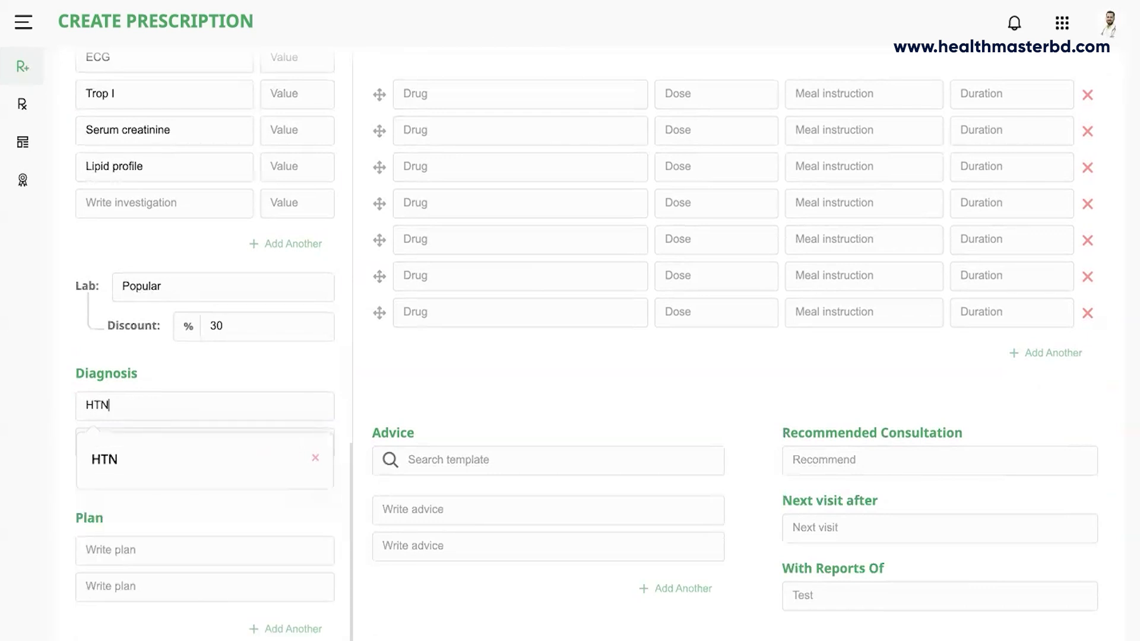
pyautogui.press('Return')
pyautogui.click(127, 434)
pyautogui.write('DM')
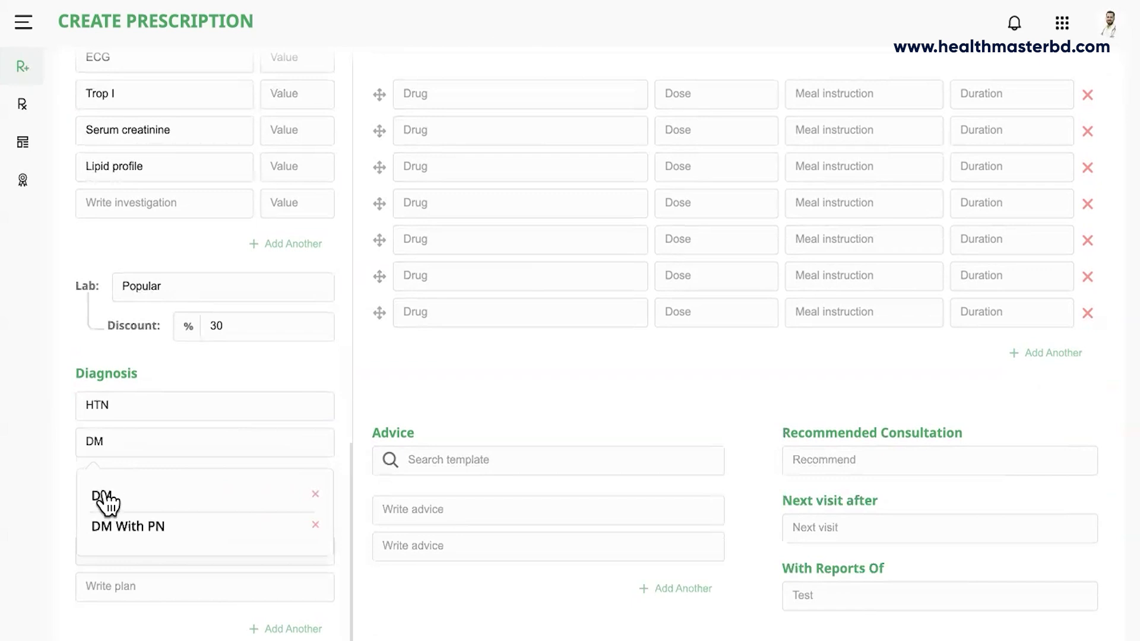
pyautogui.click(101, 496)
pyautogui.click(274, 493)
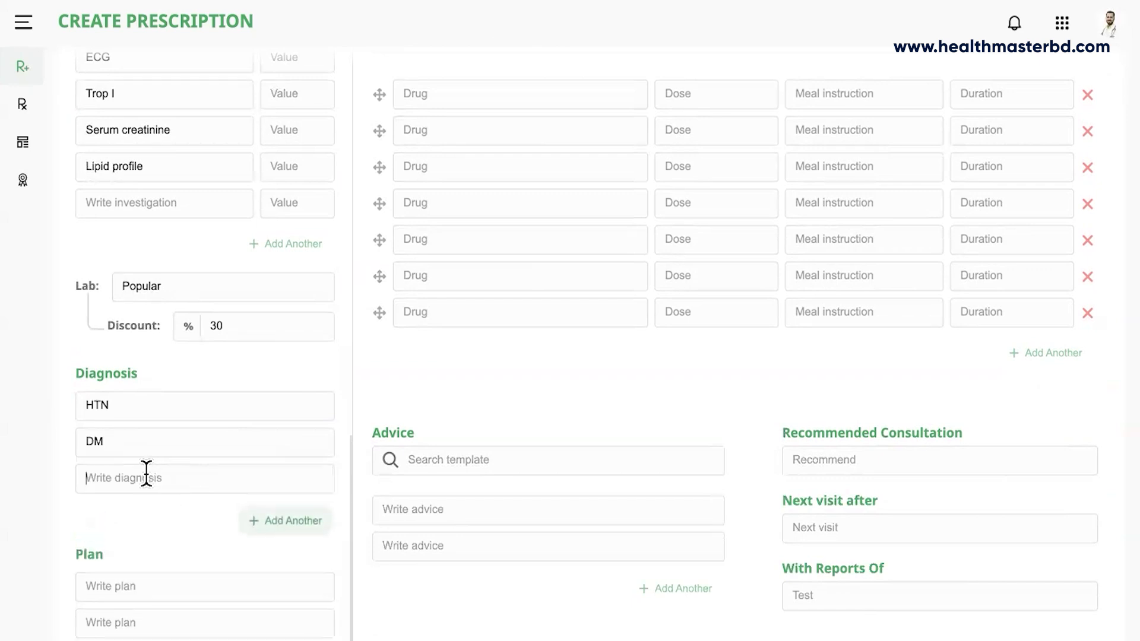
pyautogui.click(148, 475)
pyautogui.write('NUD')
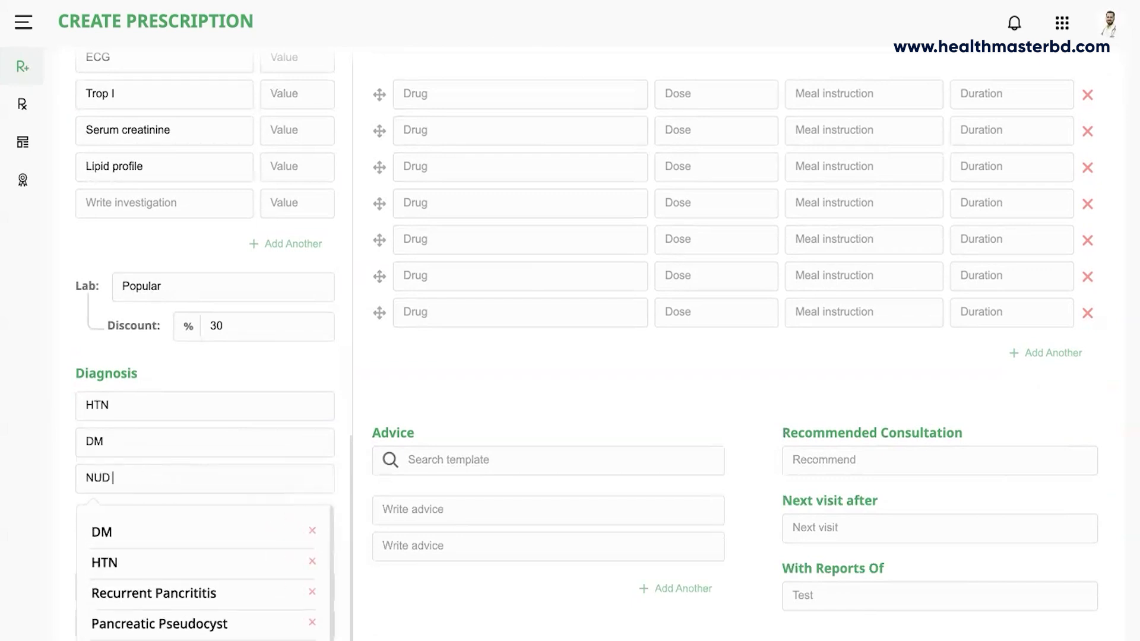
pyautogui.scroll(-1, 176, 504)
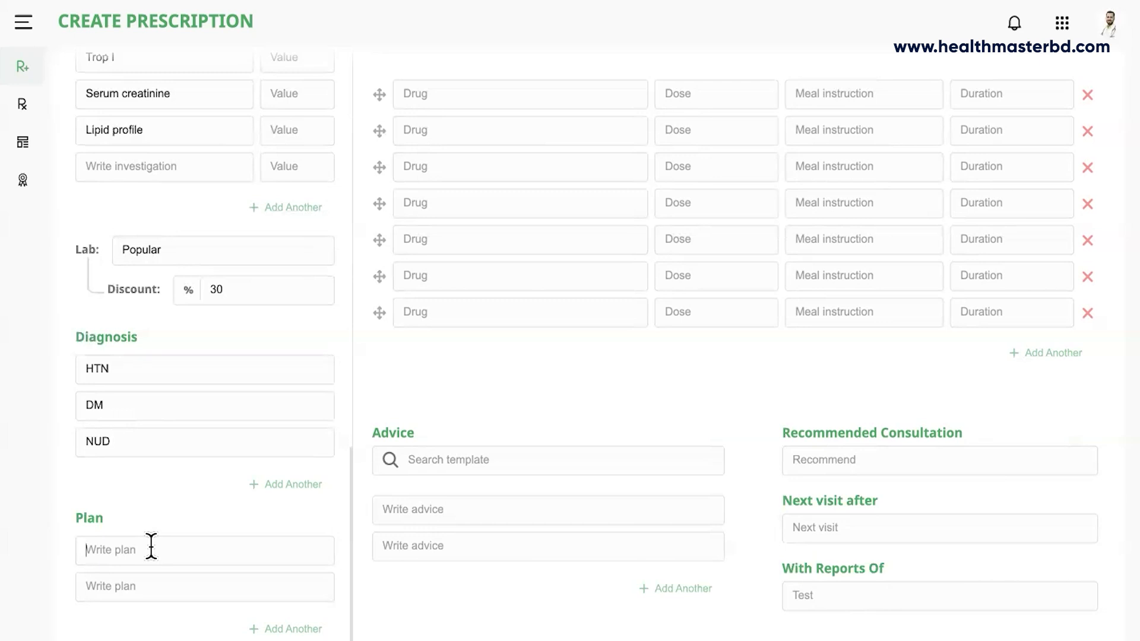
pyautogui.click(151, 546)
pyautogui.write('Endoscopy of upper GI')
pyautogui.scroll(-1, 222, 551)
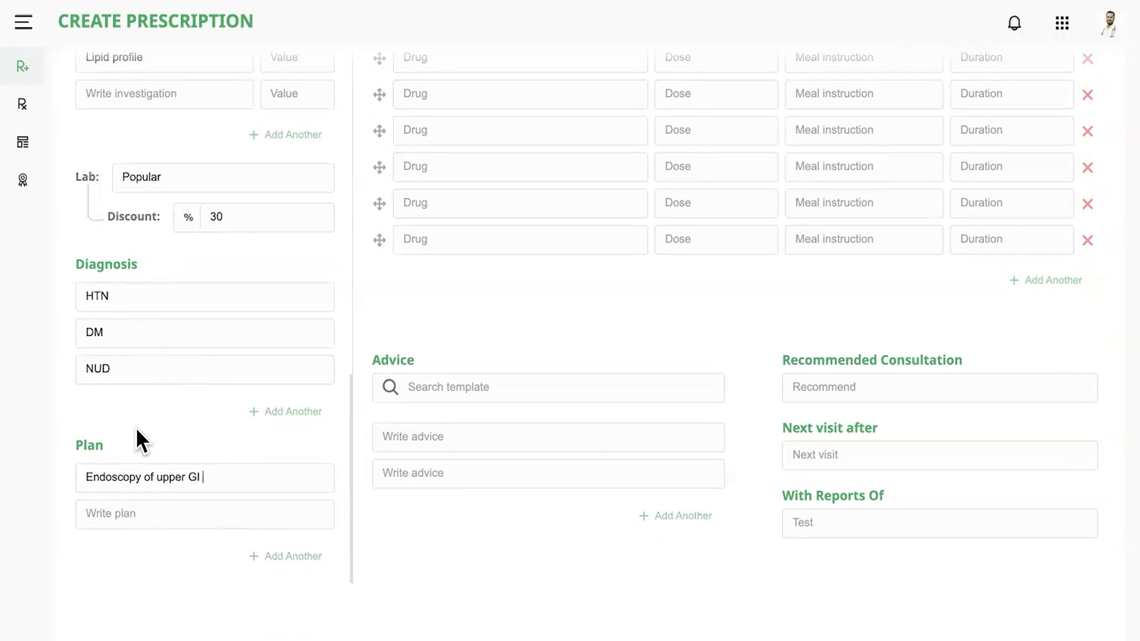
pyautogui.scroll(3, 139, 445)
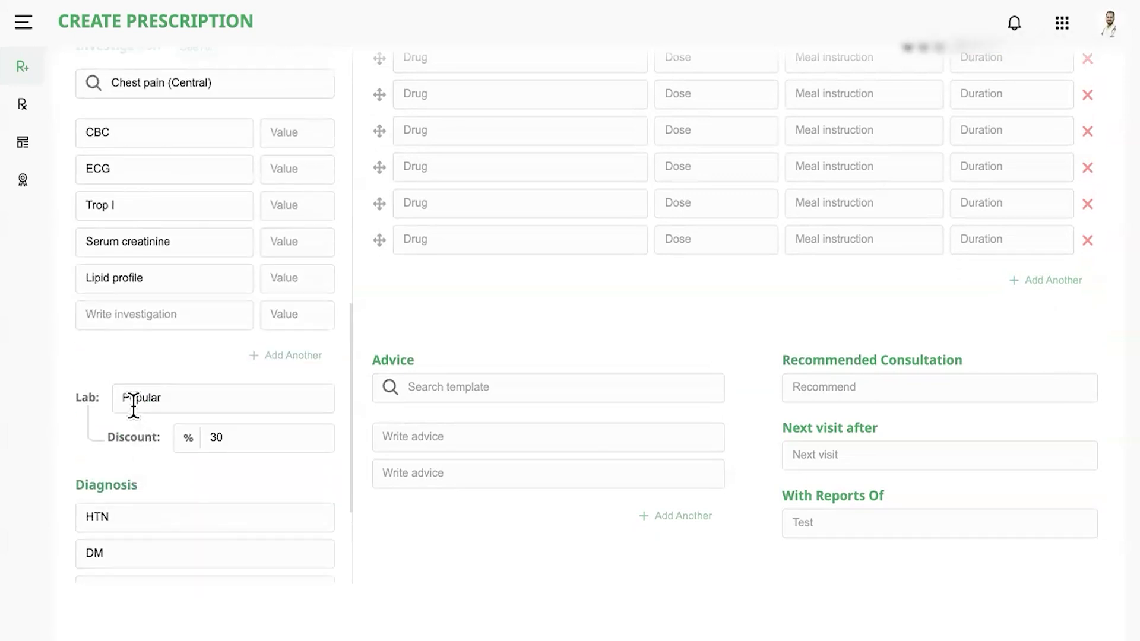
pyautogui.scroll(3, 221, 442)
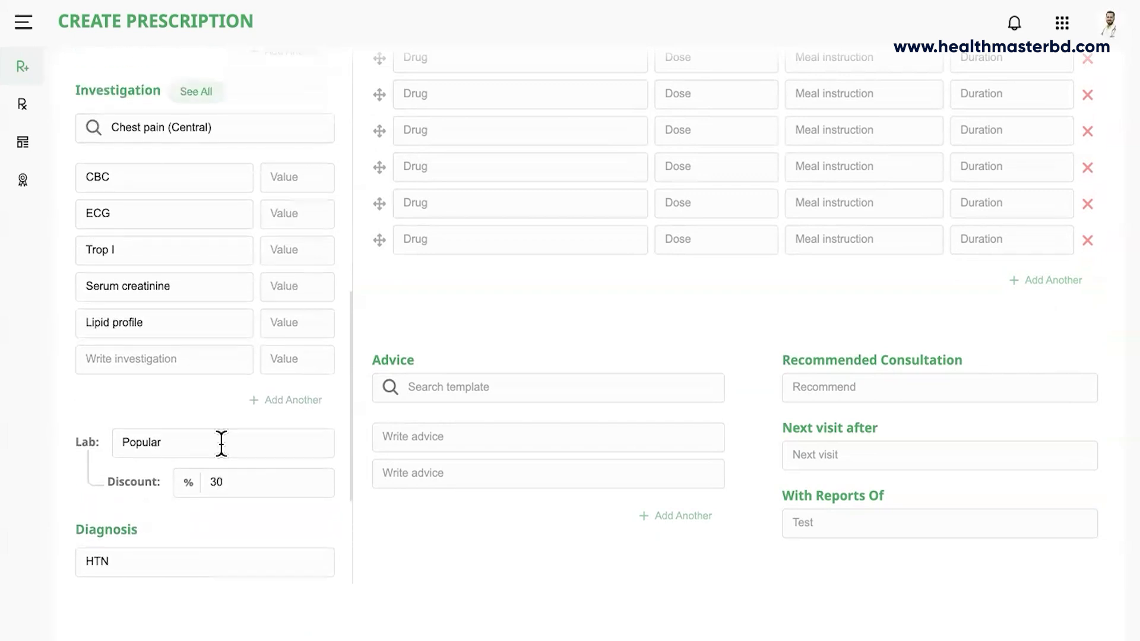
pyautogui.scroll(1, 168, 272)
pyautogui.scroll(10, 169, 285)
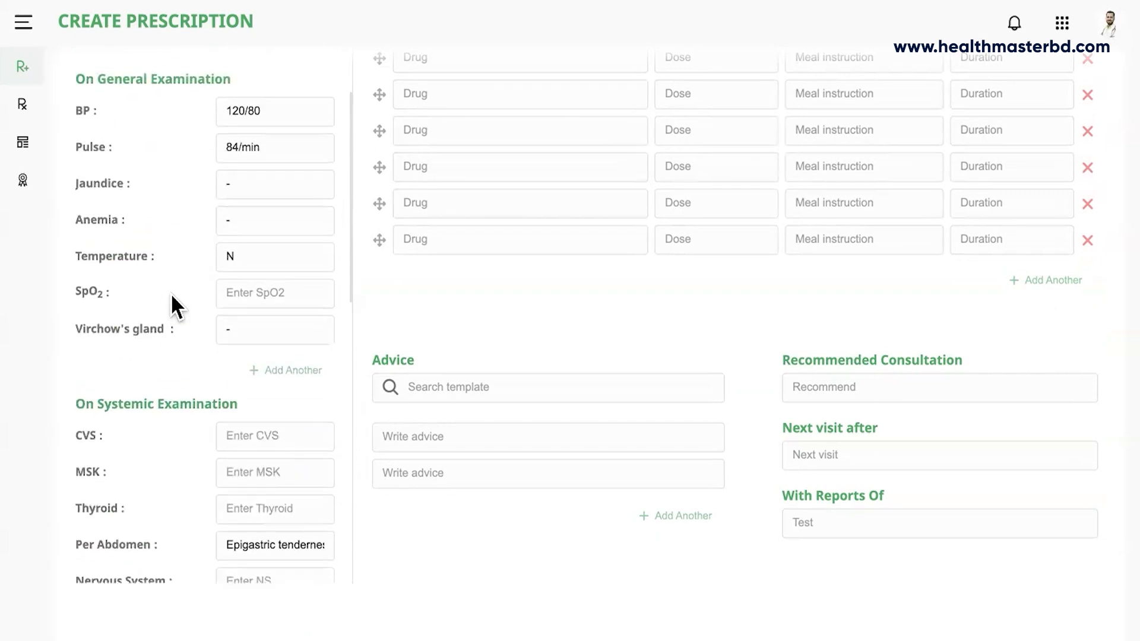
pyautogui.scroll(2, 175, 316)
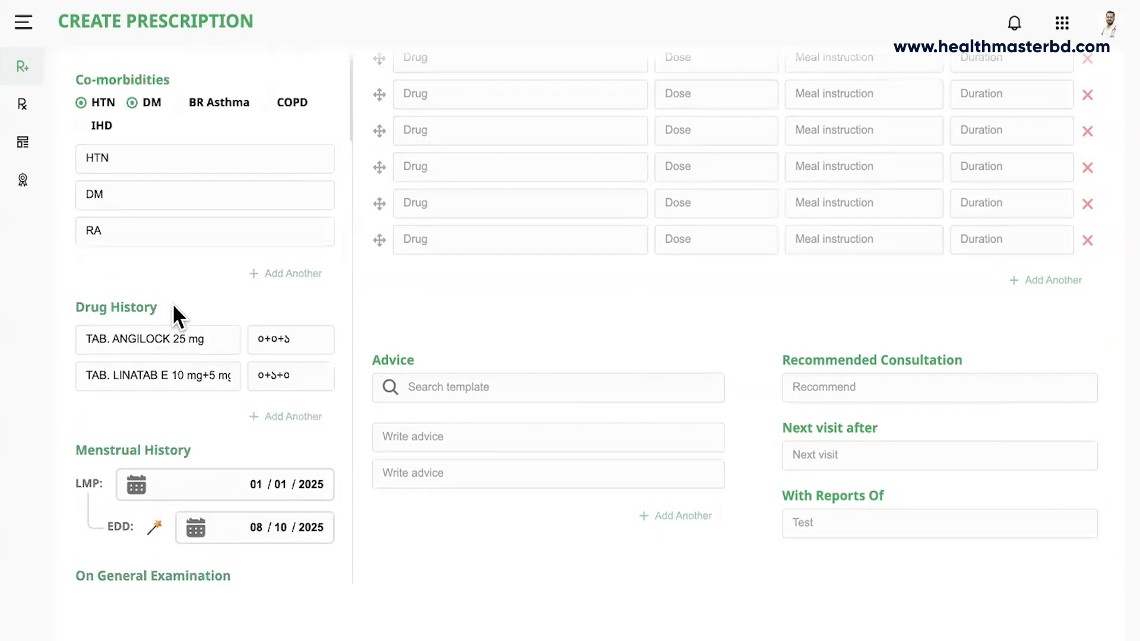
pyautogui.scroll(5, 415, 300)
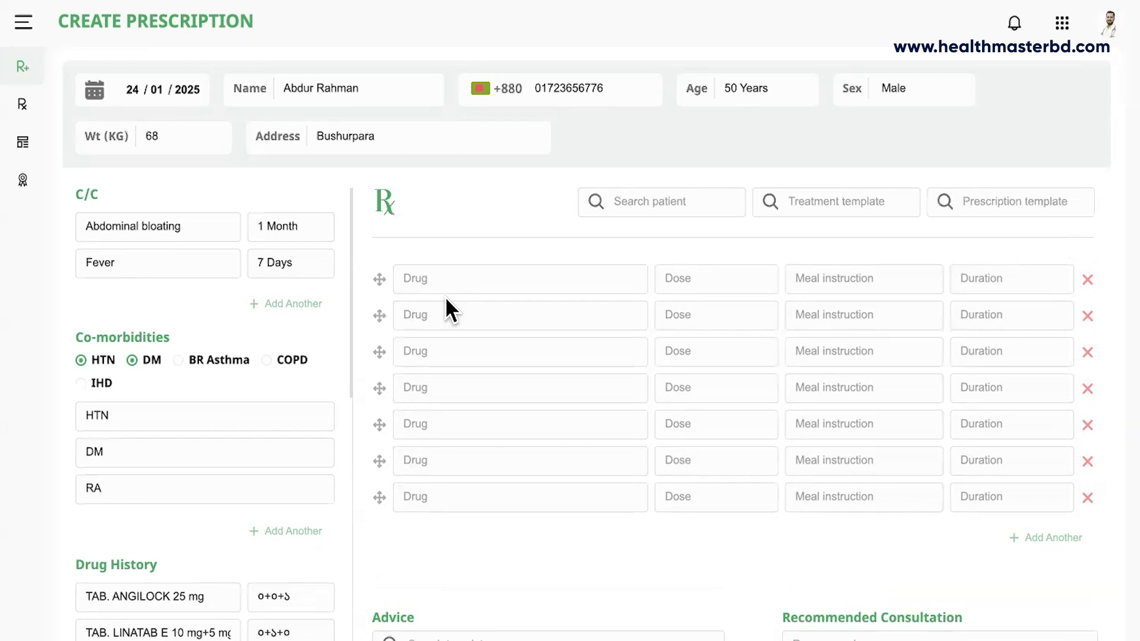
# Apply the Non Ulcer Dyspepsia treatment template and remove its TAB. AMILIN 10 mg row.
pyautogui.click(792, 204)
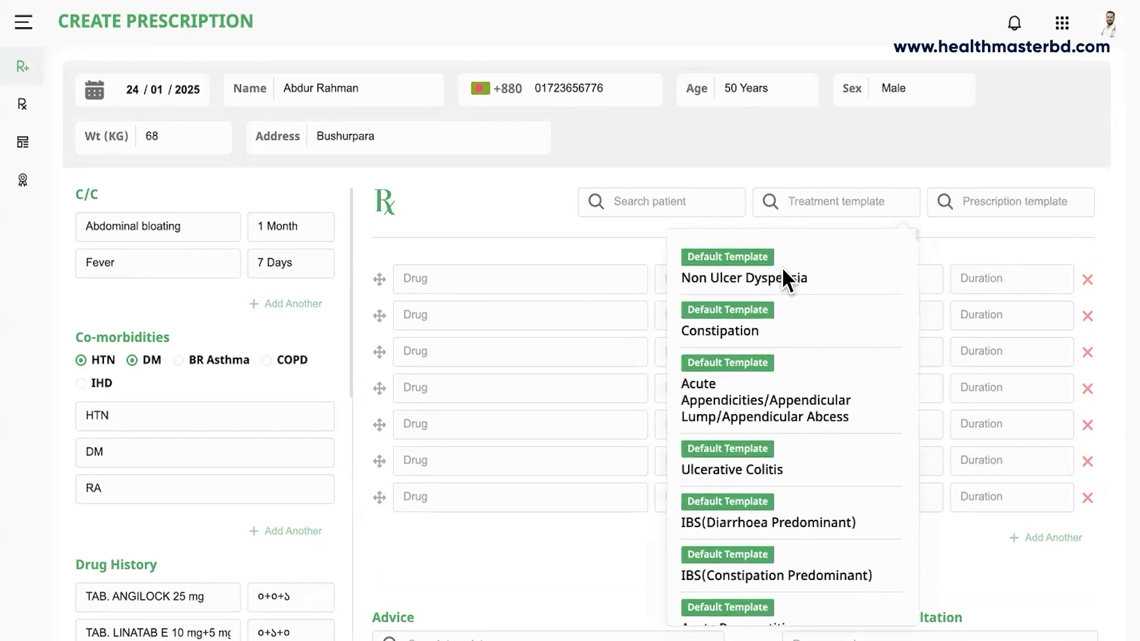
pyautogui.click(753, 284)
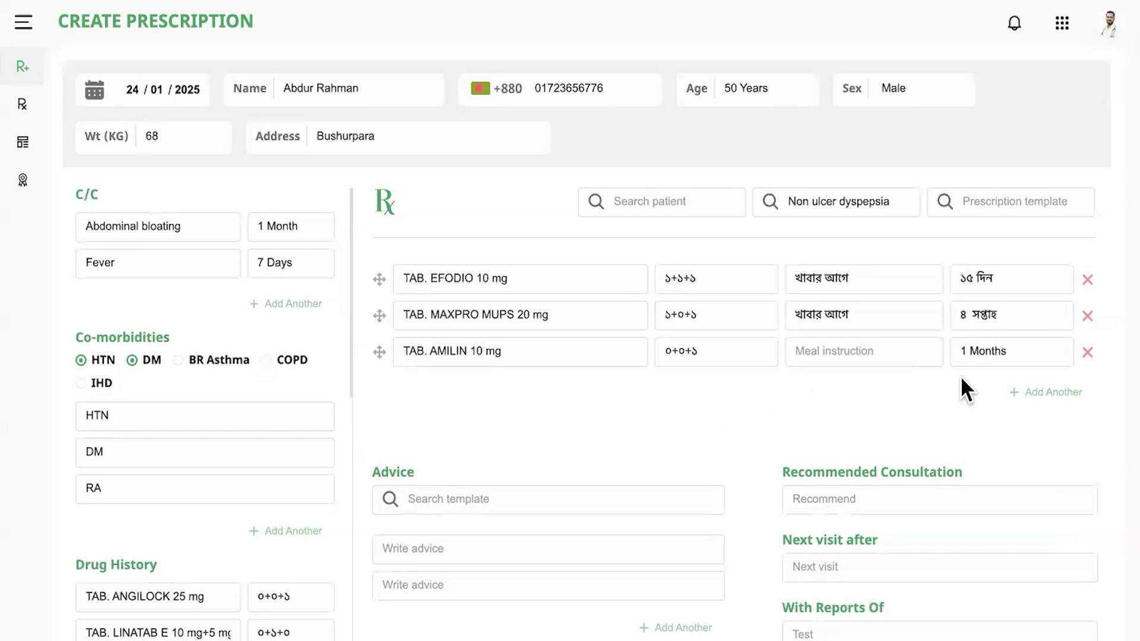
pyautogui.click(1086, 353)
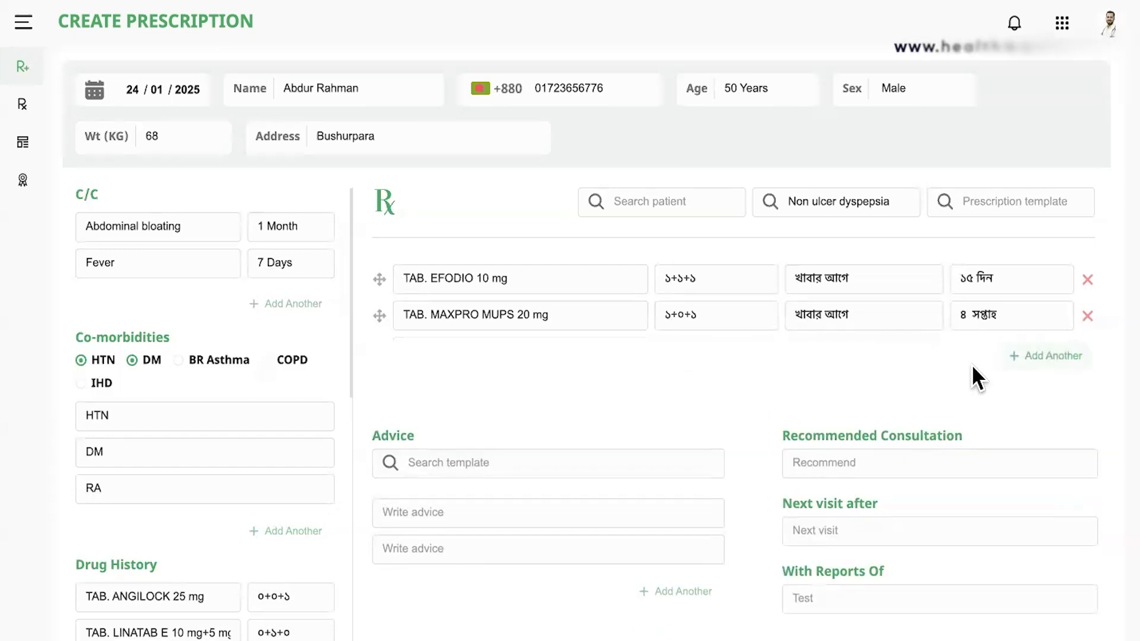
# Add TAB. EPITRA 0.5 mg as the third drug, ০+০+১ খাবার পর for ১৪ দিন.
pyautogui.click(1045, 355)
pyautogui.click(512, 358)
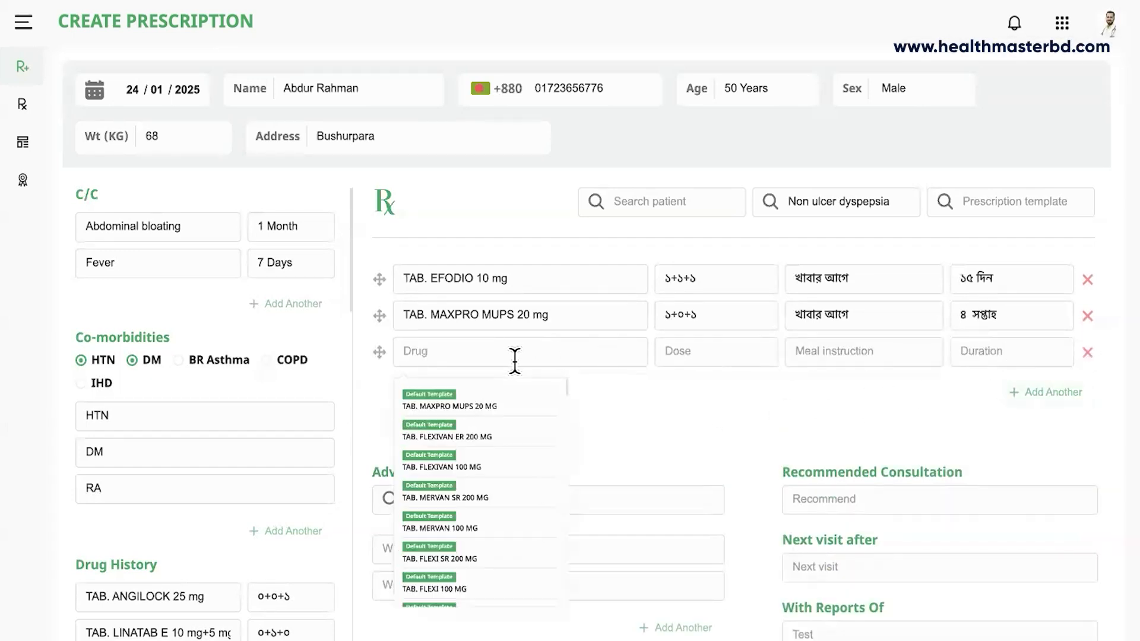
pyautogui.write('epi')
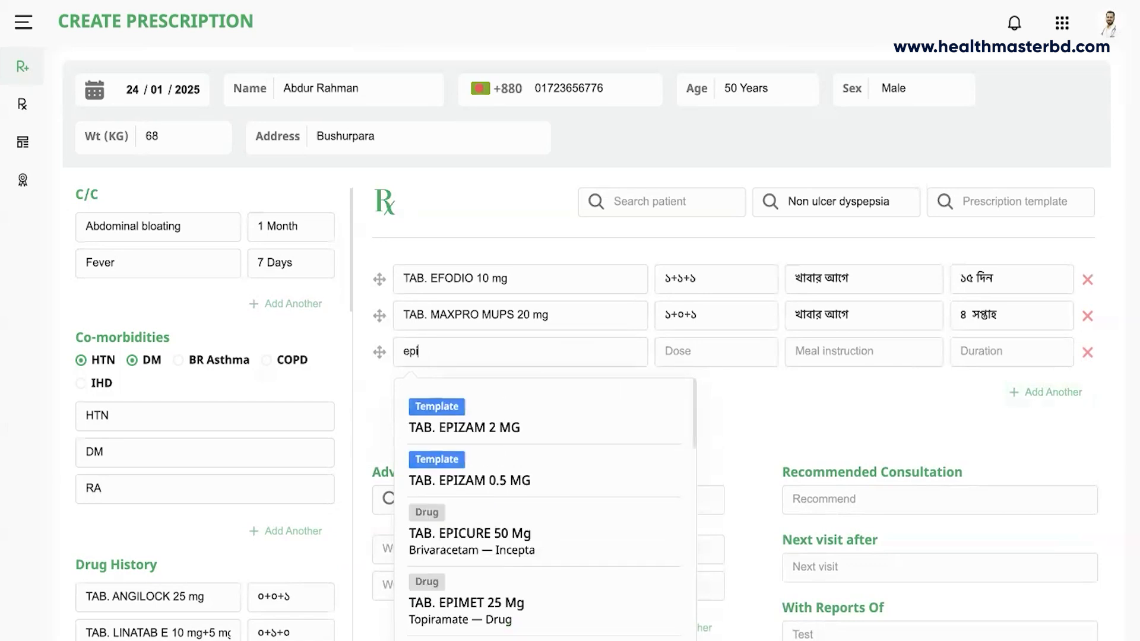
pyautogui.write('tra')
pyautogui.click(477, 448)
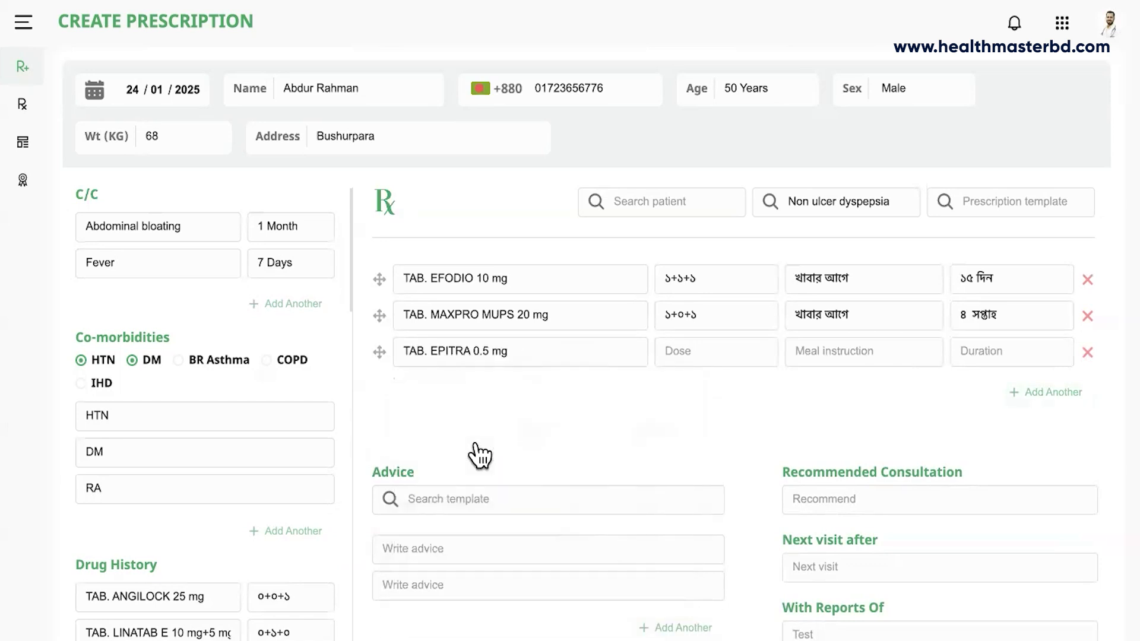
pyautogui.click(748, 354)
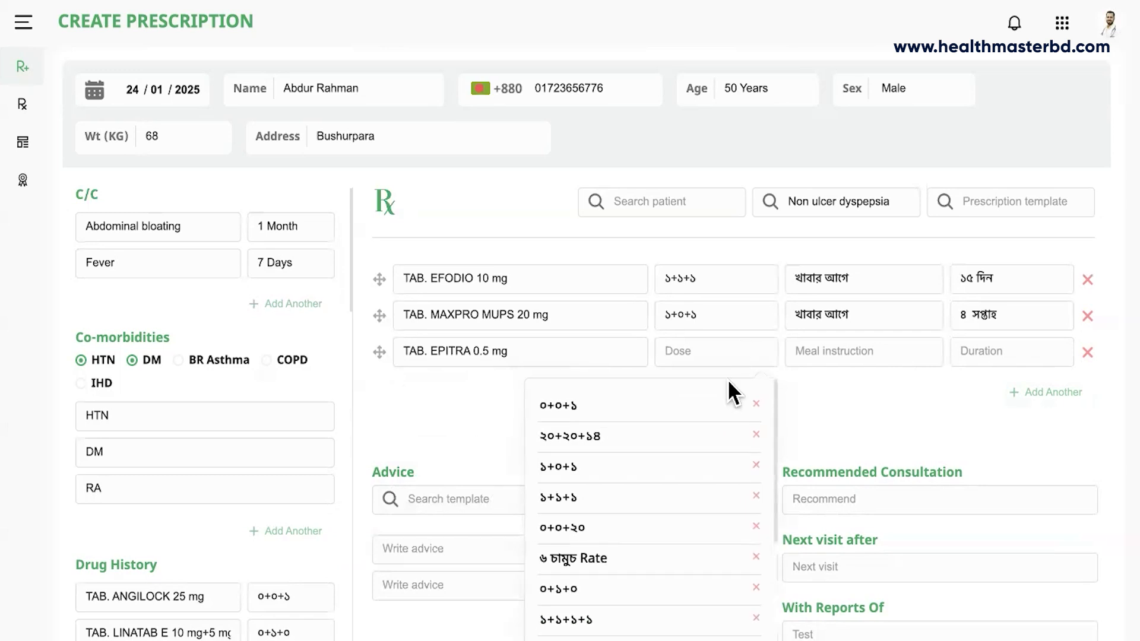
pyautogui.click(561, 405)
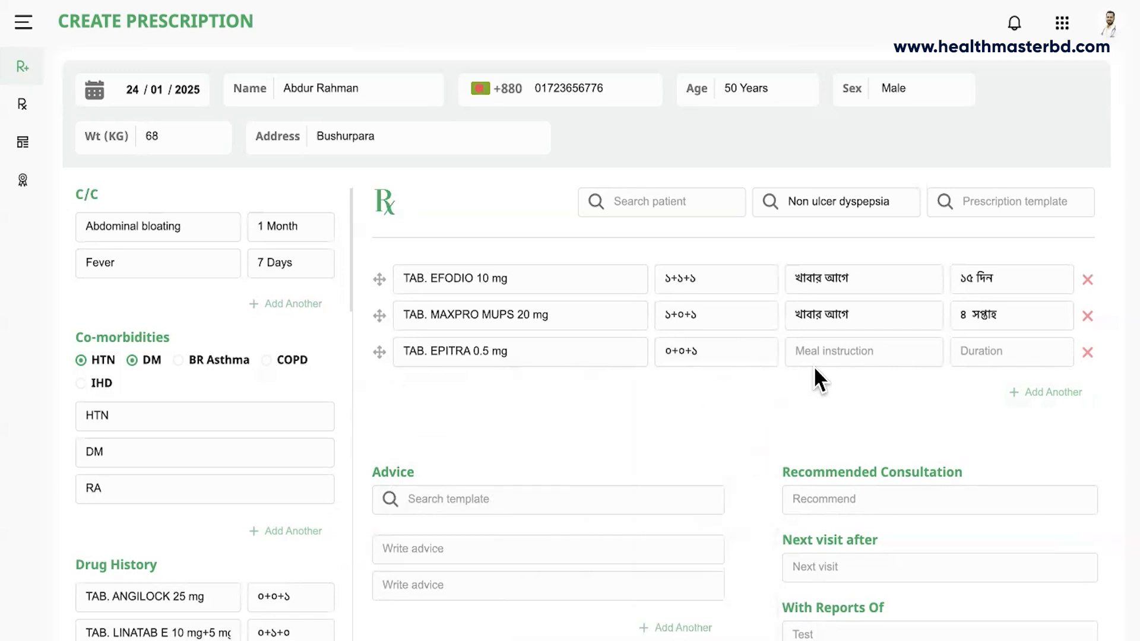
pyautogui.click(830, 358)
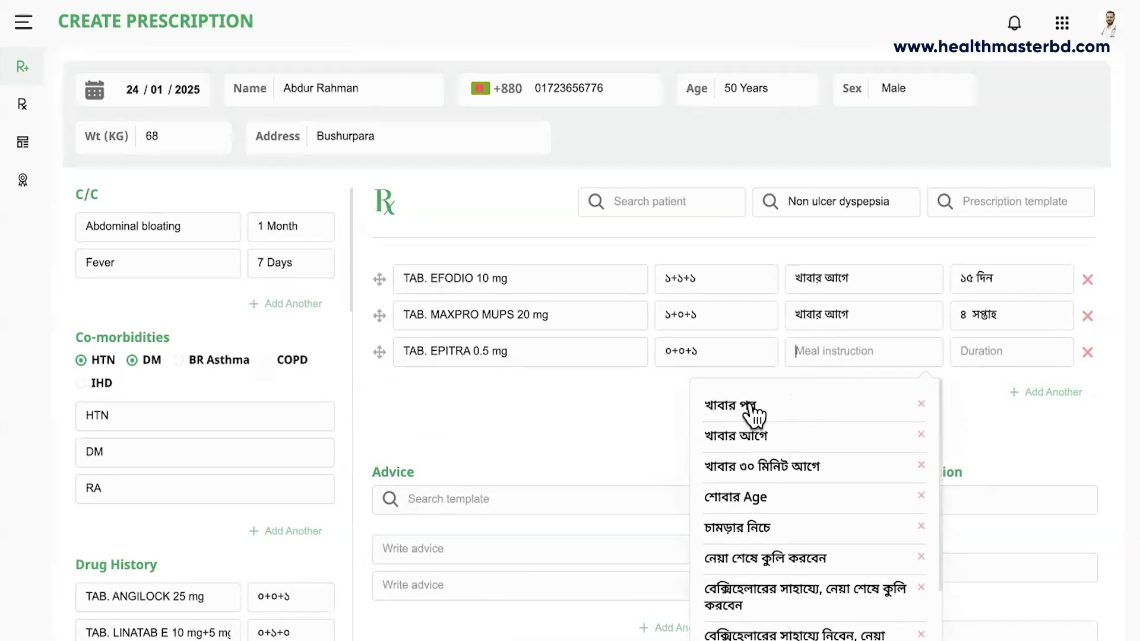
pyautogui.click(756, 408)
pyautogui.click(974, 355)
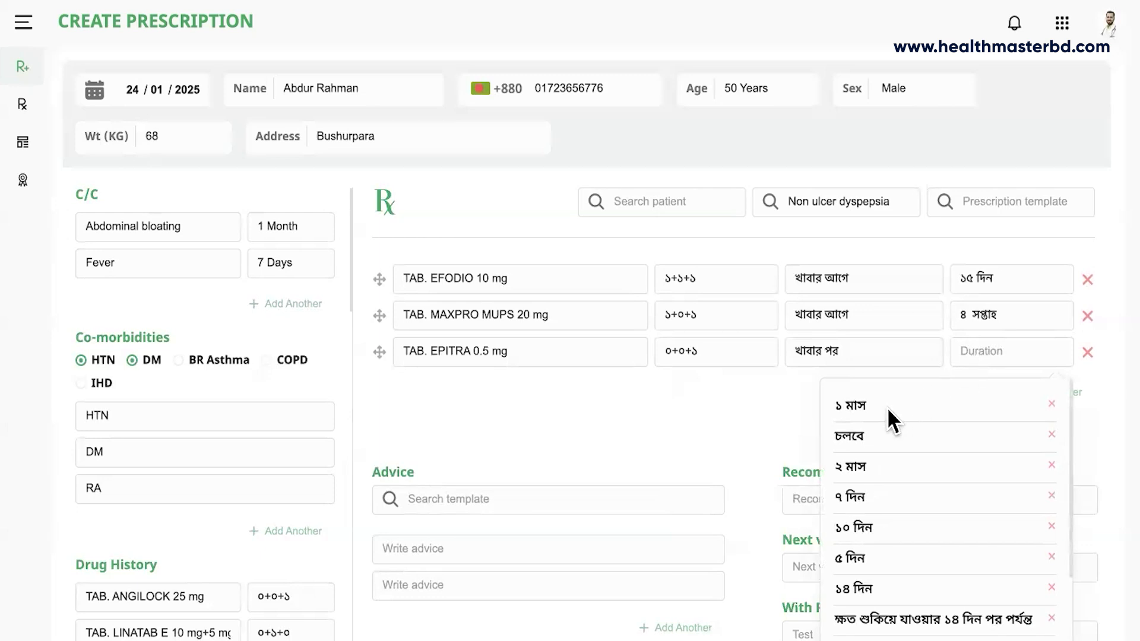
pyautogui.click(858, 588)
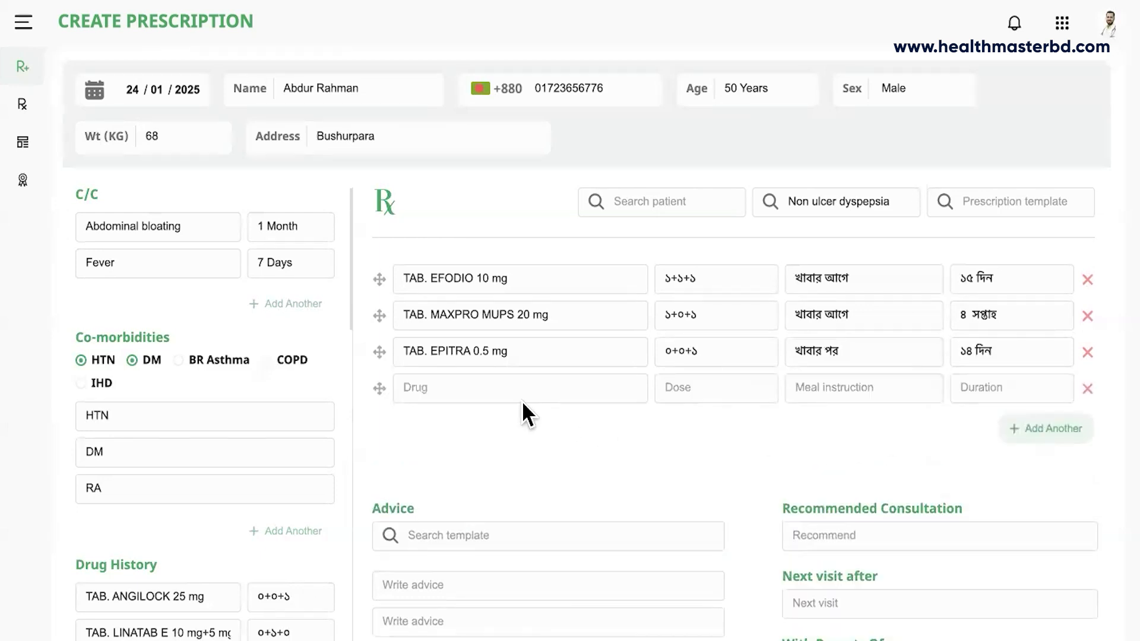
# Fill the fourth drug row from the TAB. SOLIVO 500 MG+20 MG suggestion (১+০+১ খাবার পর, ১ মাস).
pyautogui.click(504, 386)
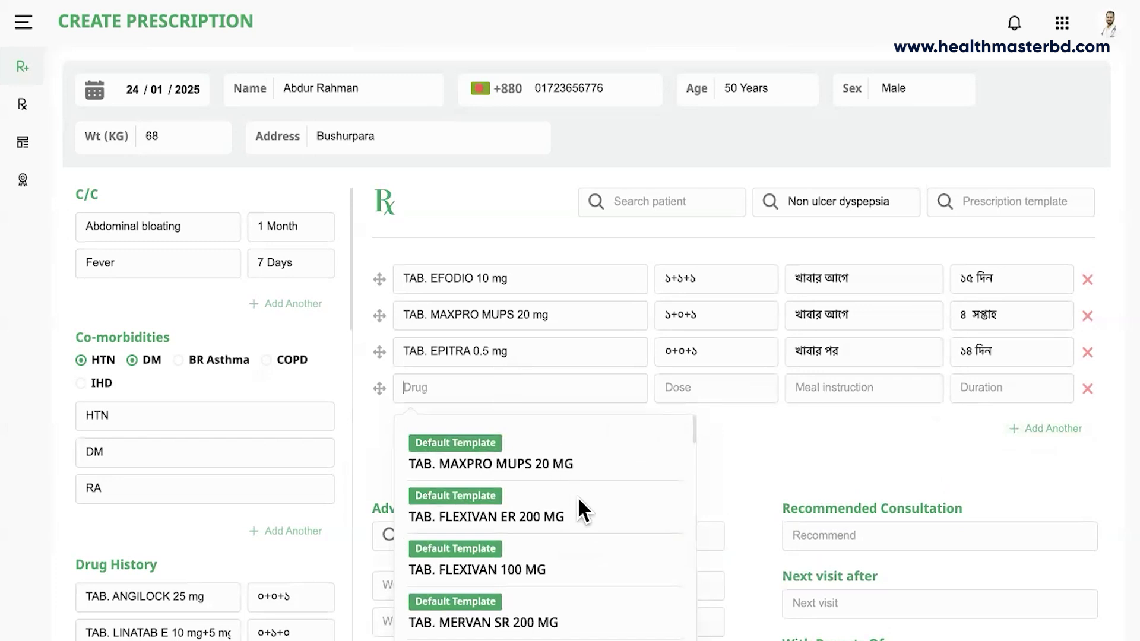
pyautogui.scroll(-1, 605, 520)
pyautogui.scroll(-1, 605, 520)
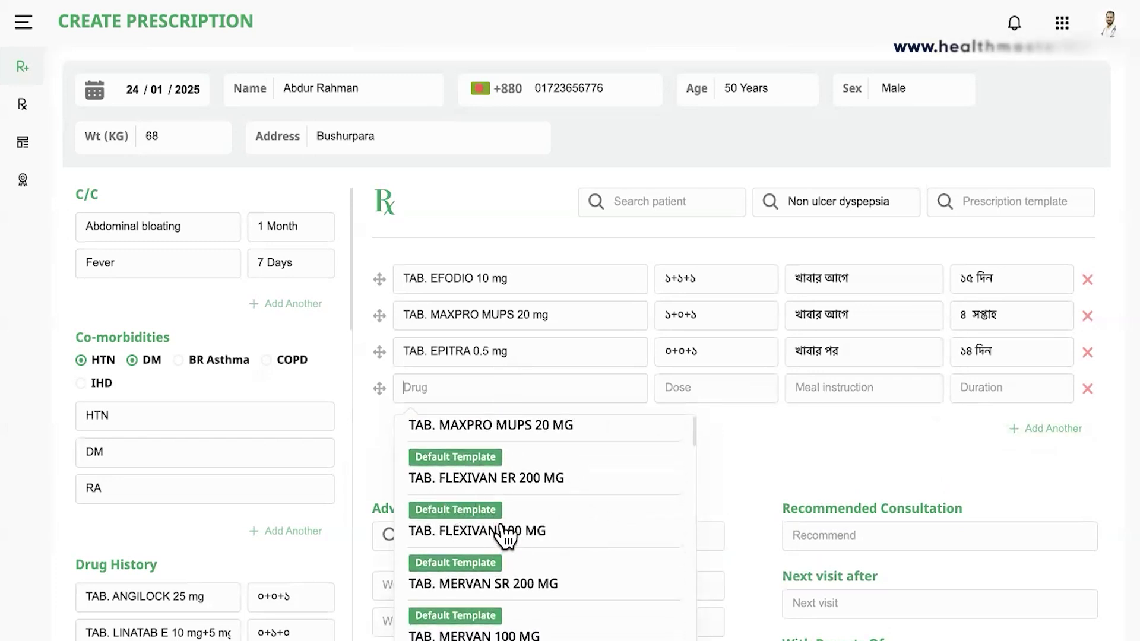
pyautogui.scroll(-5, 541, 543)
pyautogui.scroll(-3, 540, 543)
pyautogui.scroll(-1, 541, 543)
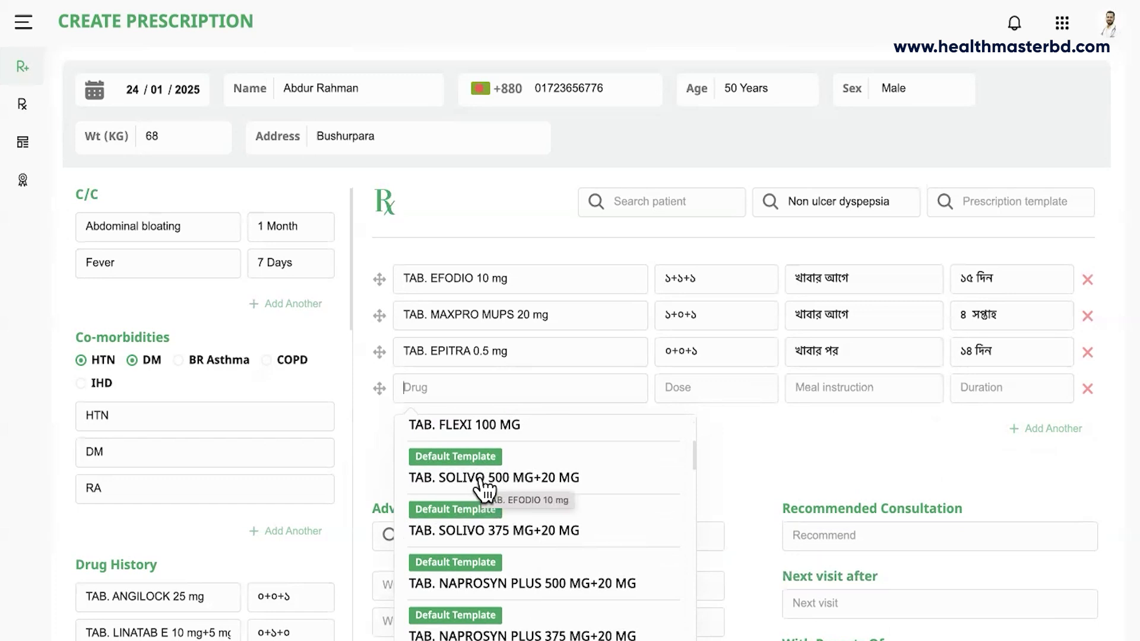
pyautogui.click(481, 482)
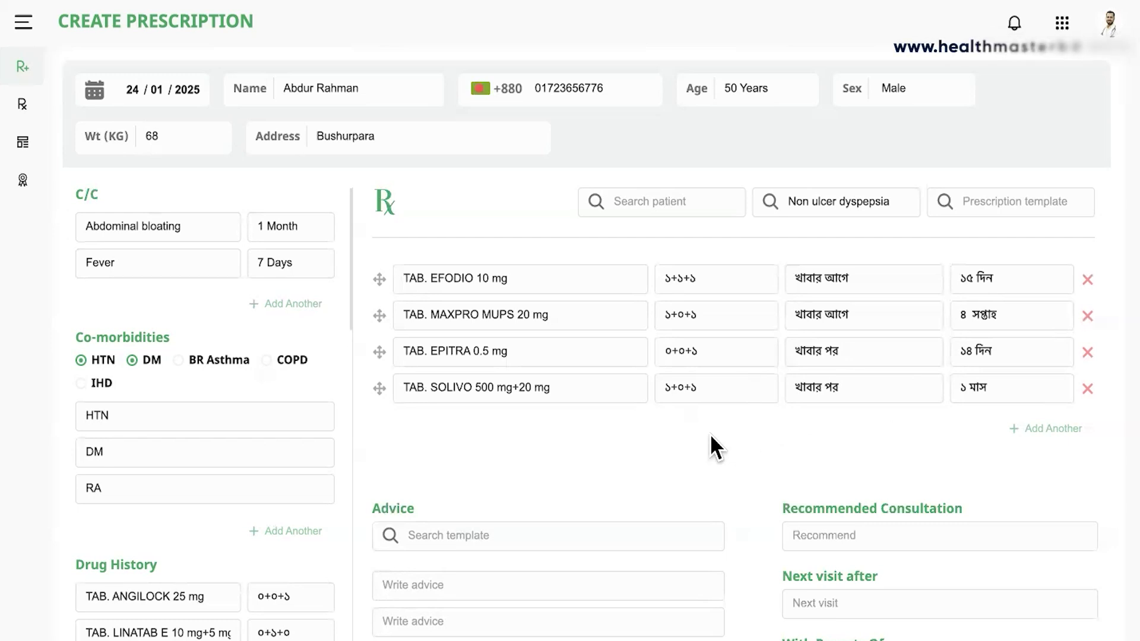
pyautogui.scroll(-3, 710, 433)
# Search 'pud' and apply the PUD(Peptic Ulcer Disease) advice template's four Bangla lines.
pyautogui.scroll(-1, 591, 438)
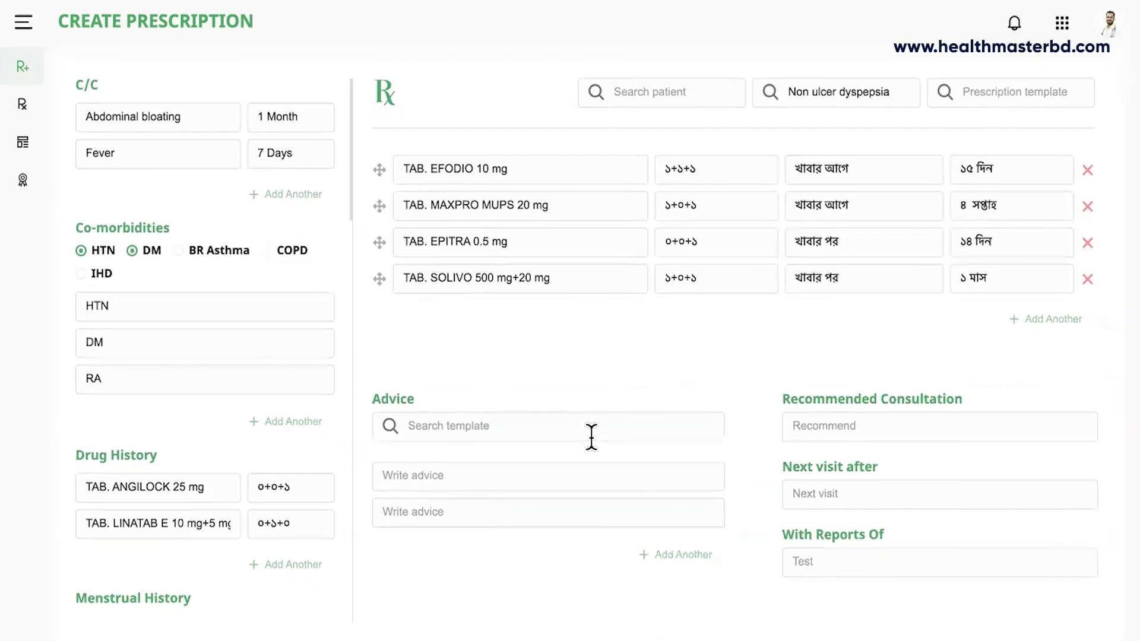
pyautogui.click(524, 425)
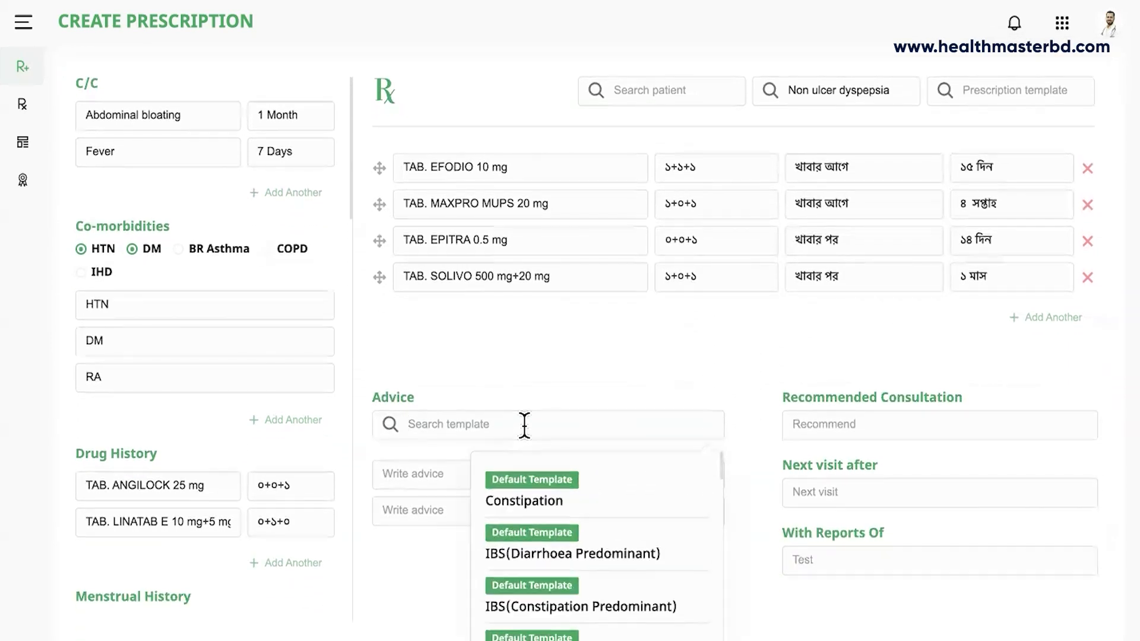
pyautogui.write('pud')
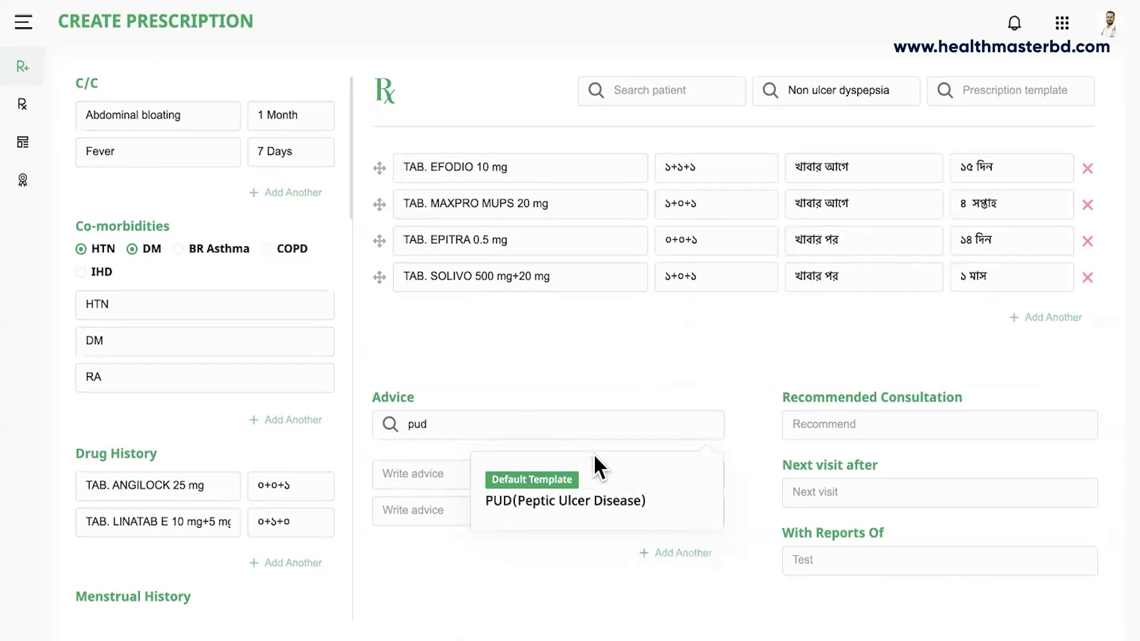
pyautogui.click(596, 504)
pyautogui.scroll(-1, 540, 536)
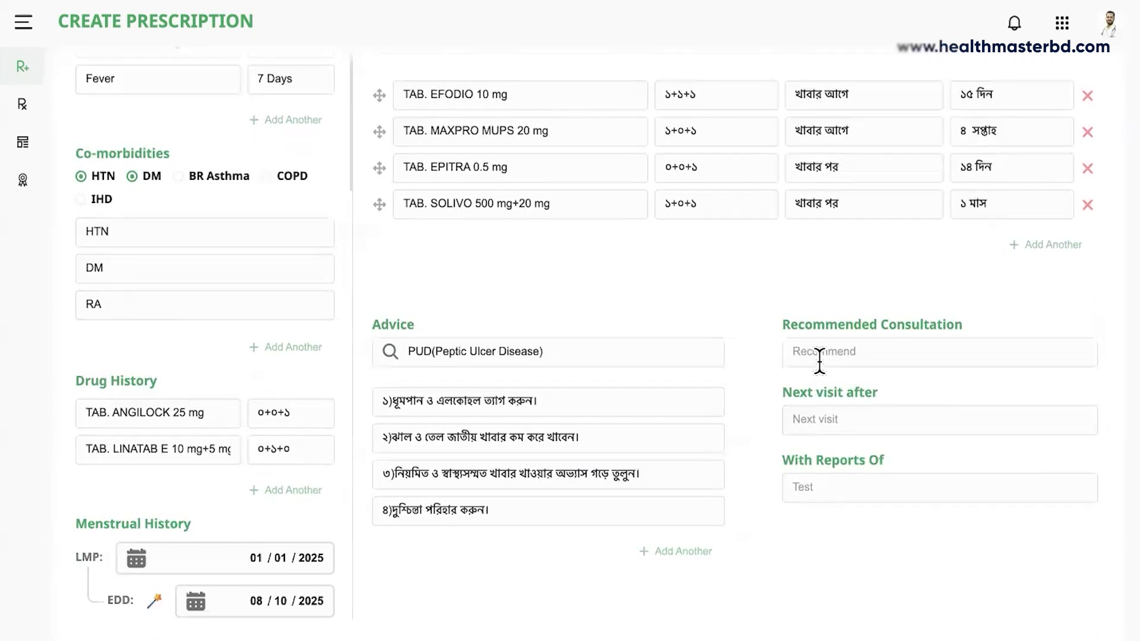
# Recommend an Endocrinologist consultation and set the next visit after ২ সপ্তাহ.
pyautogui.click(820, 356)
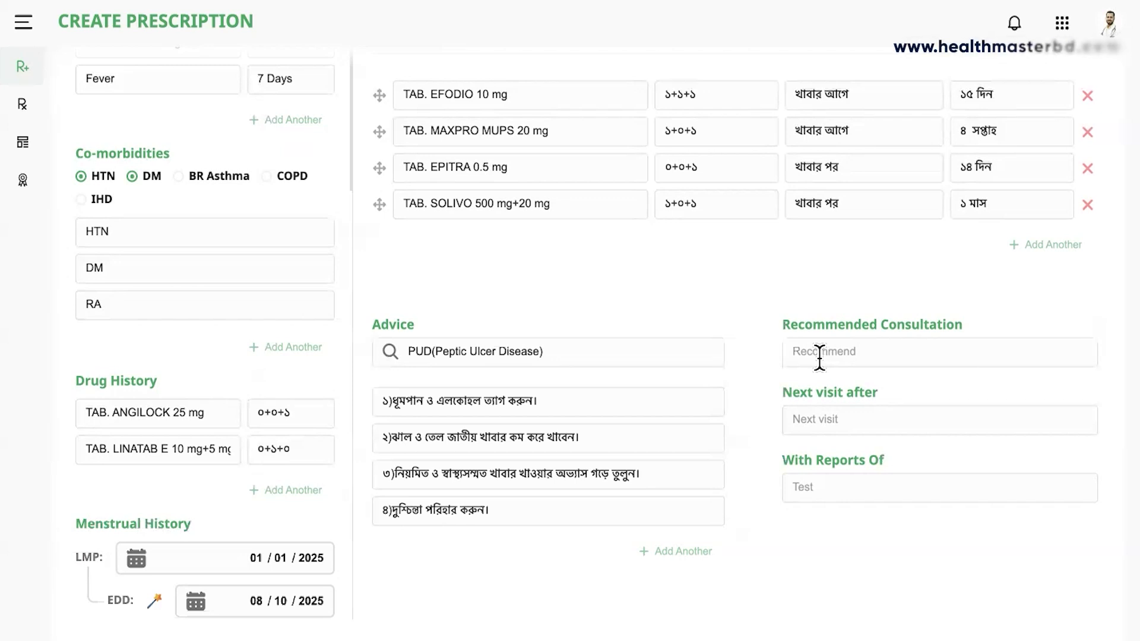
pyautogui.write('En')
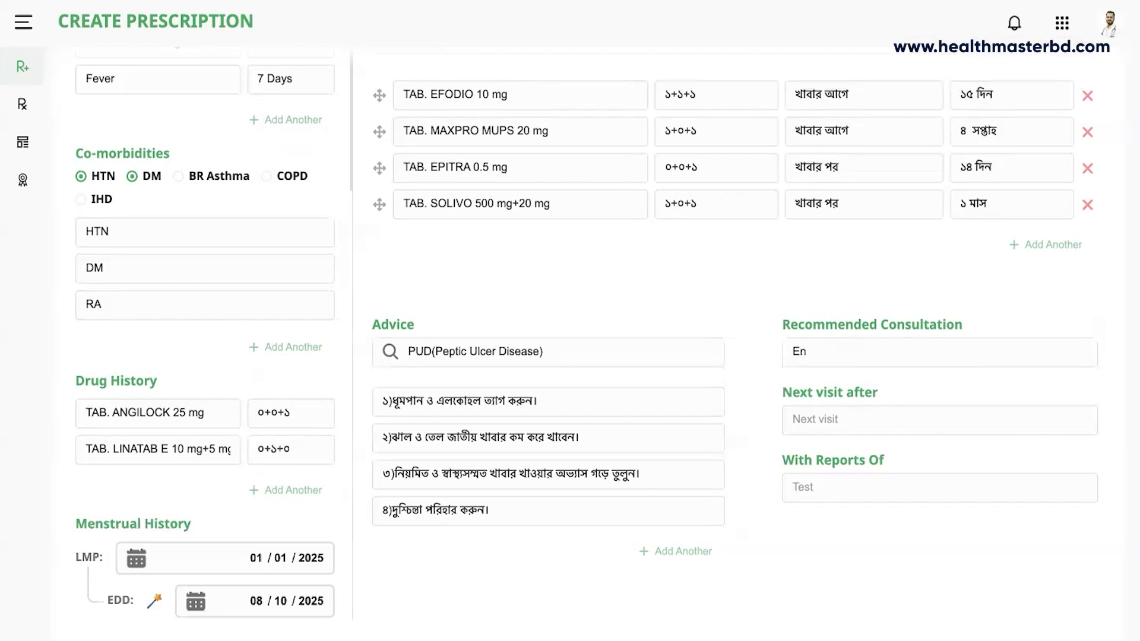
pyautogui.write('doc')
pyautogui.write('r')
pyautogui.write('o')
pyautogui.write('in')
pyautogui.write('ologist')
pyautogui.click(814, 415)
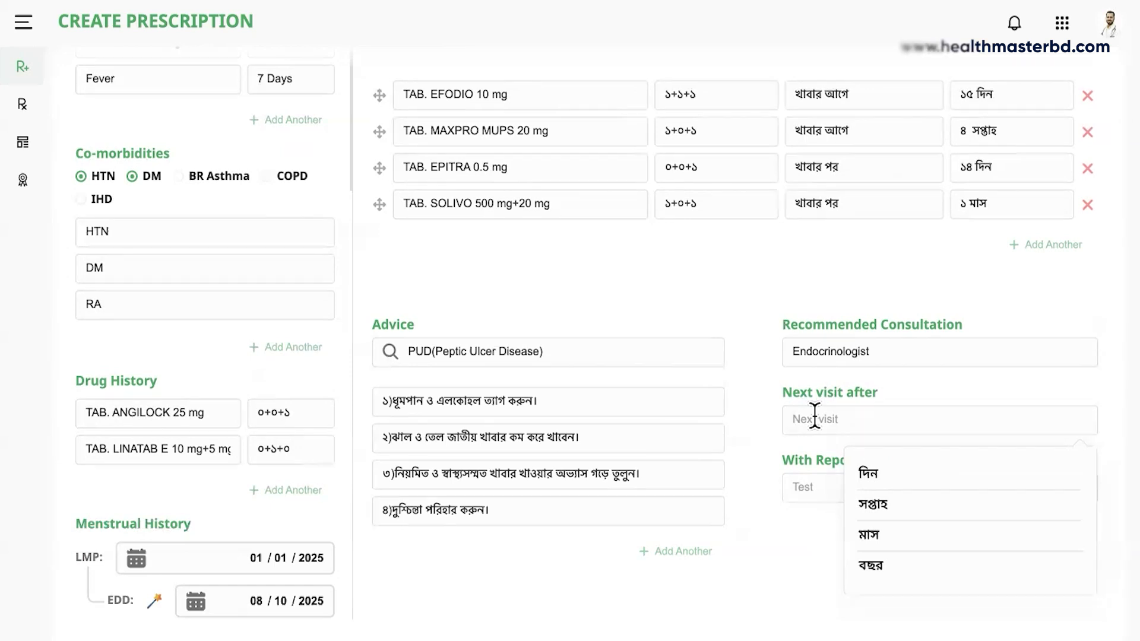
pyautogui.write('2')
pyautogui.press('BackSpace')
pyautogui.write('2')
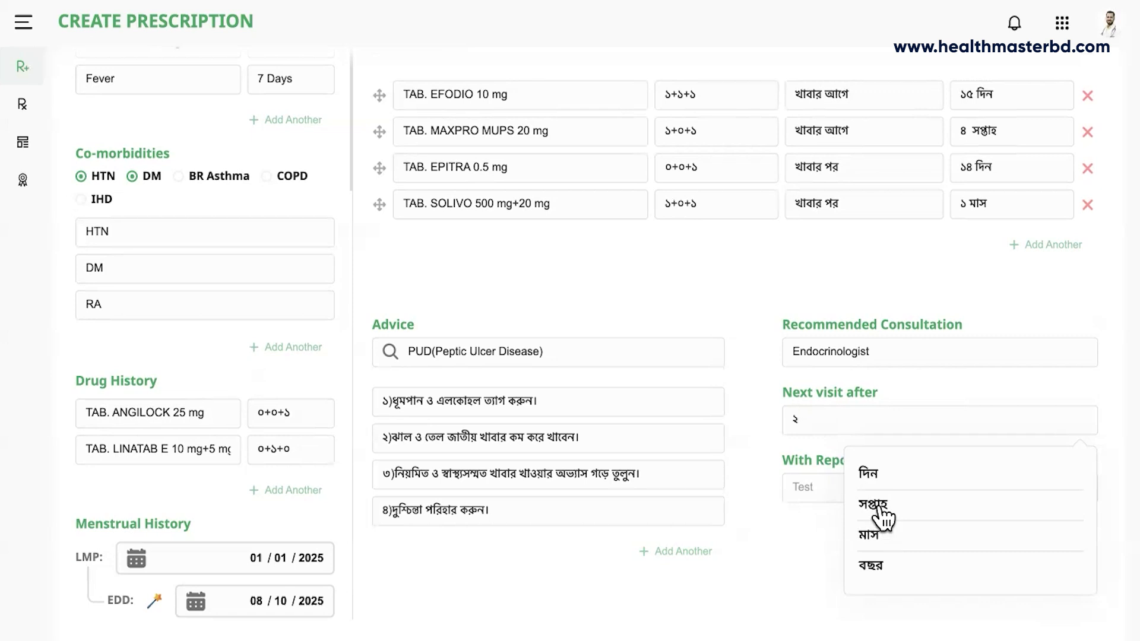
pyautogui.click(882, 515)
# Enter FBS, 2H ABF as the reports the patient should bring.
pyautogui.click(837, 494)
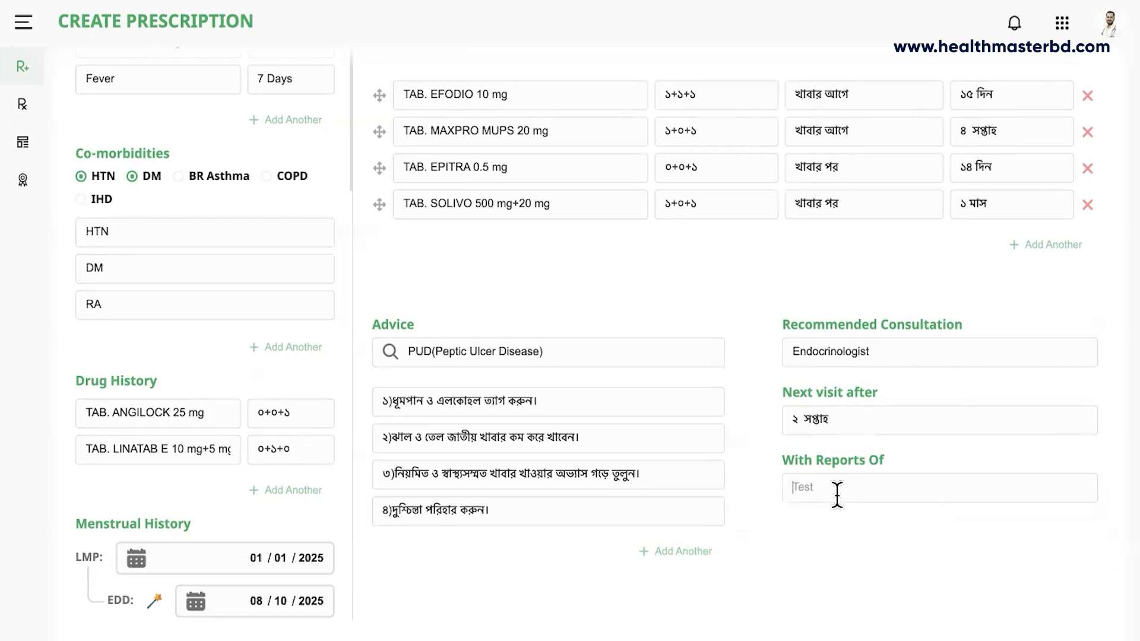
pyautogui.write('2')
pyautogui.press('BackSpace')
pyautogui.write('FBS, 2H ABF')
pyautogui.scroll(-2, 757, 469)
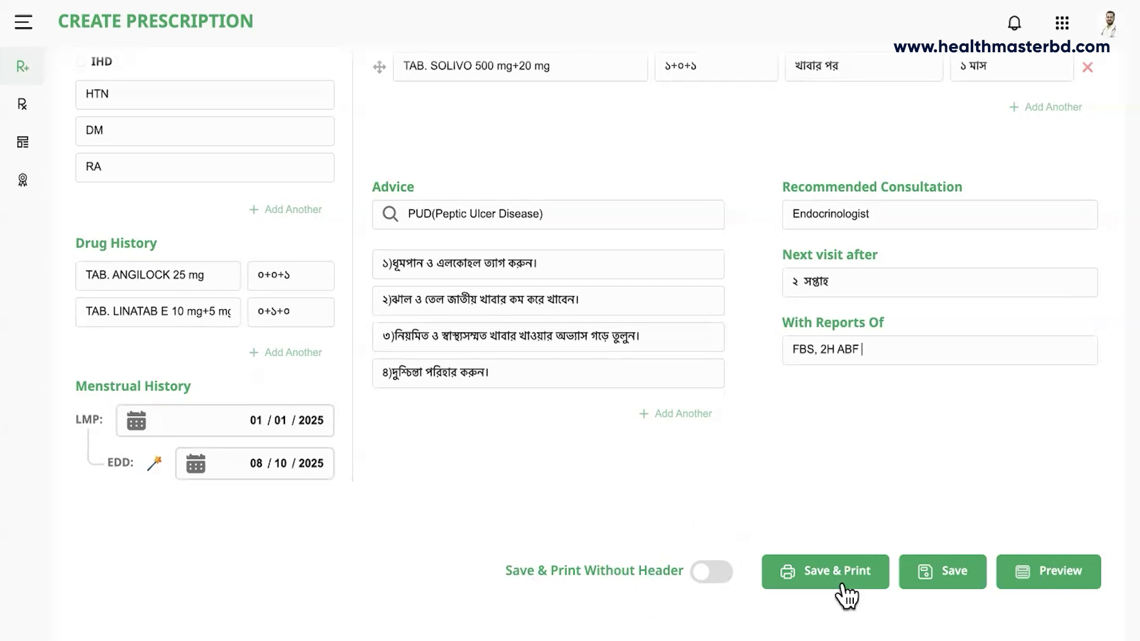
pyautogui.click(1046, 573)
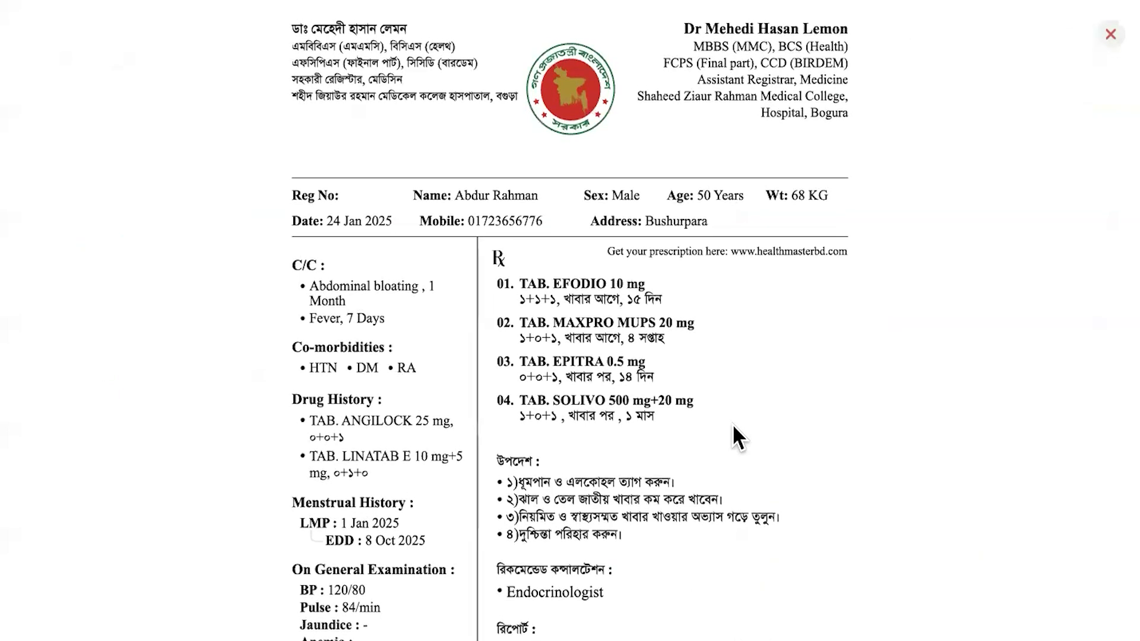
pyautogui.scroll(-1, 732, 422)
pyautogui.scroll(1, 279, 27)
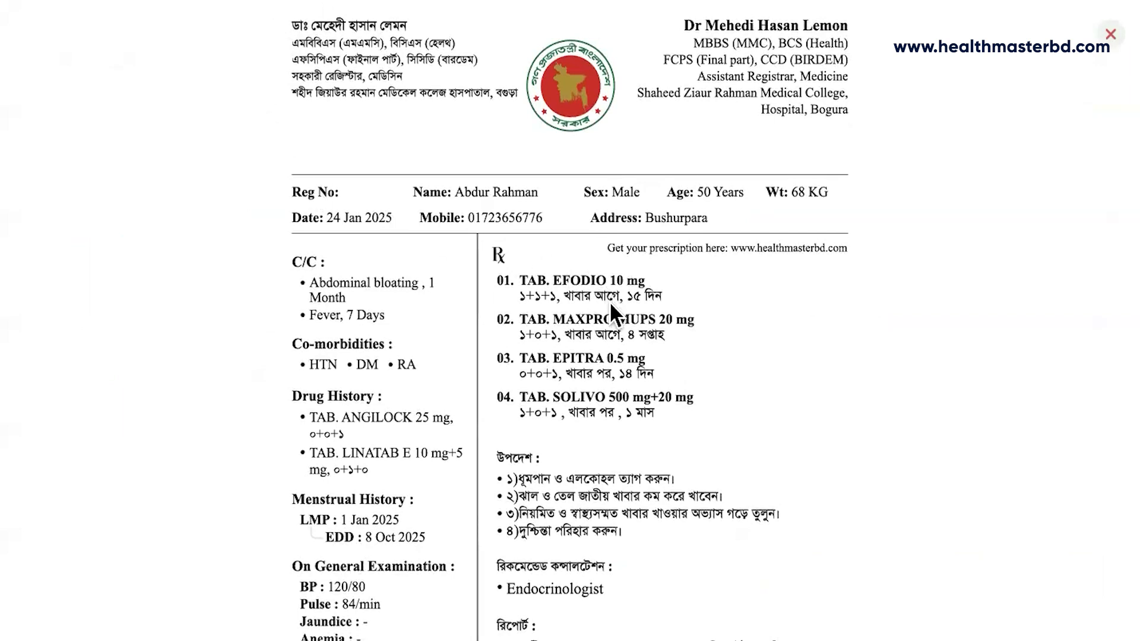
pyautogui.scroll(-3, 609, 301)
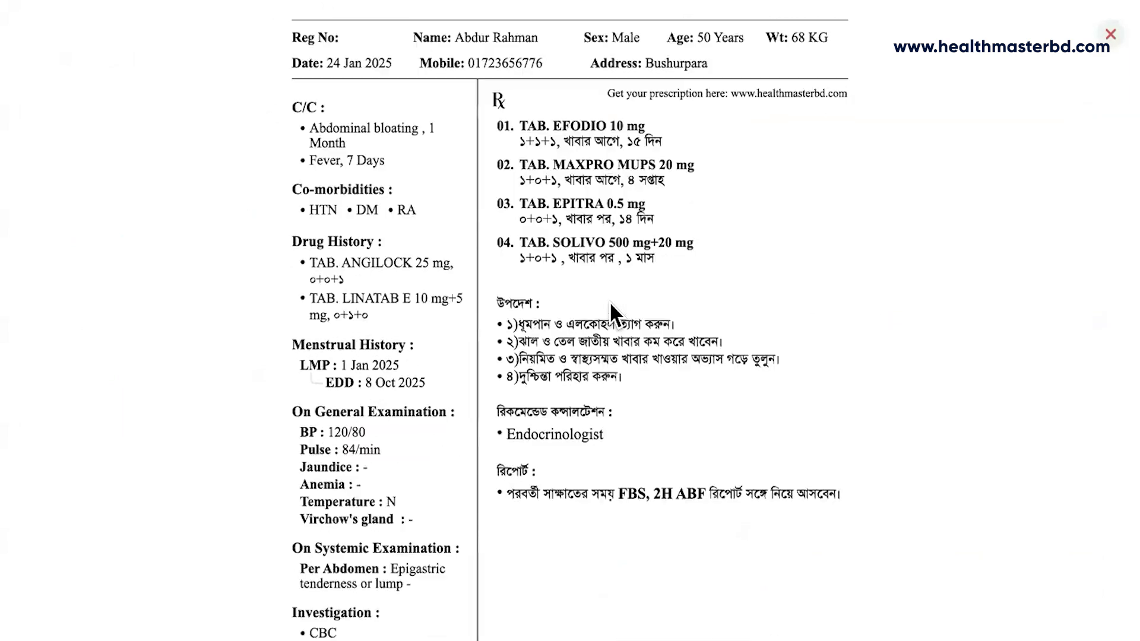
pyautogui.scroll(-3, 609, 301)
pyautogui.scroll(3, 609, 301)
pyautogui.scroll(3, 609, 301)
pyautogui.scroll(-7, 609, 301)
pyautogui.scroll(-1, 609, 301)
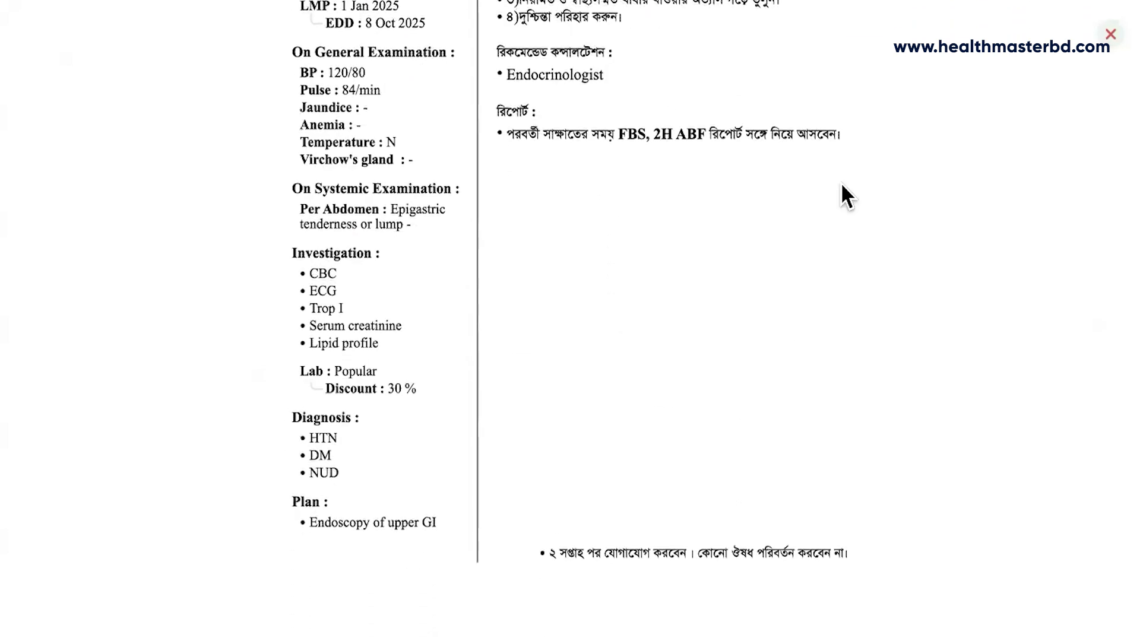
pyautogui.click(1110, 33)
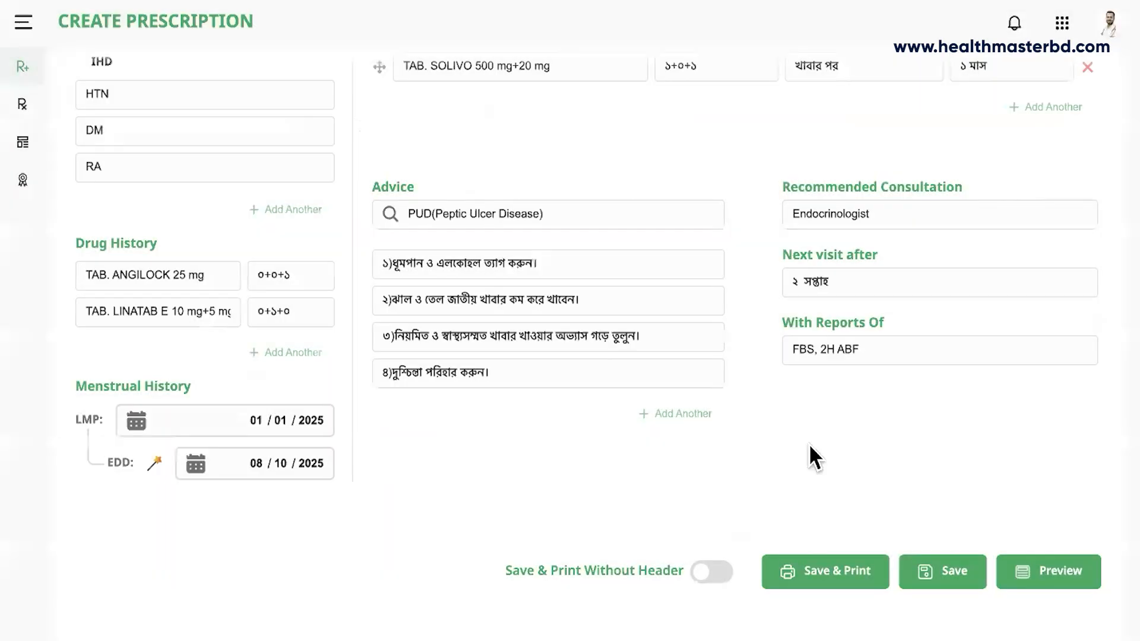
# Enable Save & Print Without Header and review the headerless preview before closing it.
pyautogui.click(714, 575)
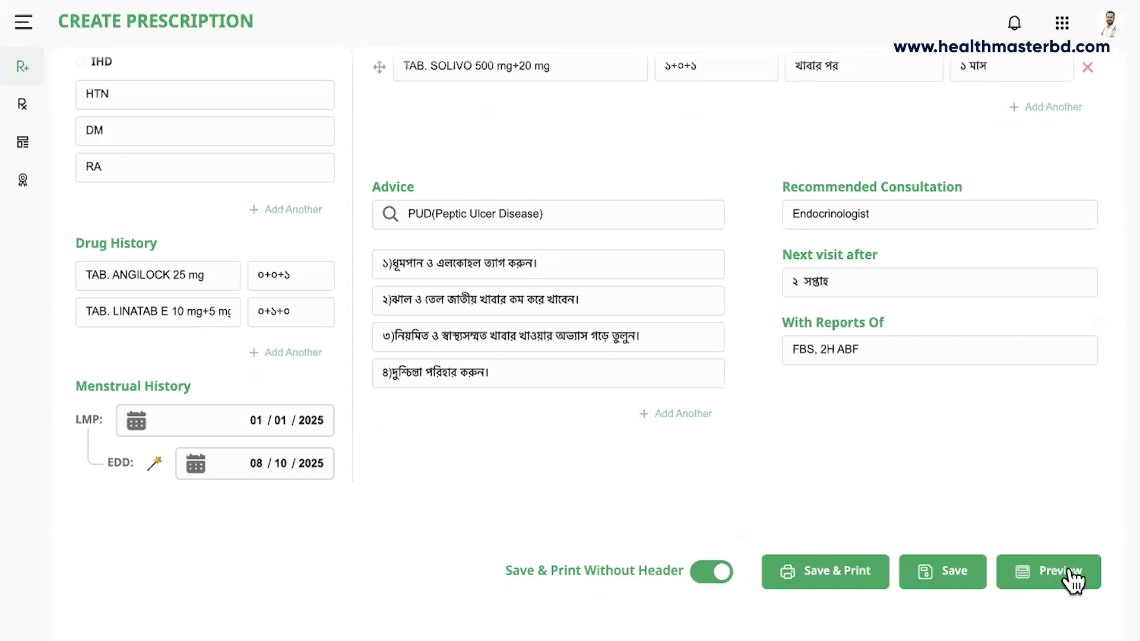
pyautogui.click(1073, 579)
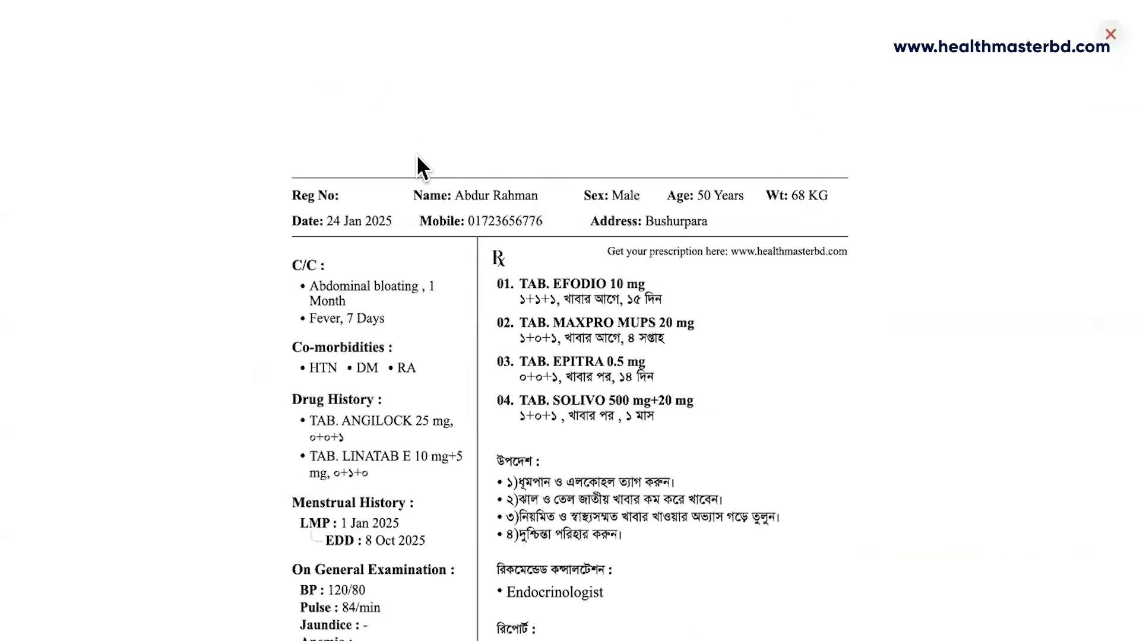
pyautogui.scroll(-4, 611, 270)
pyautogui.scroll(-5, 611, 272)
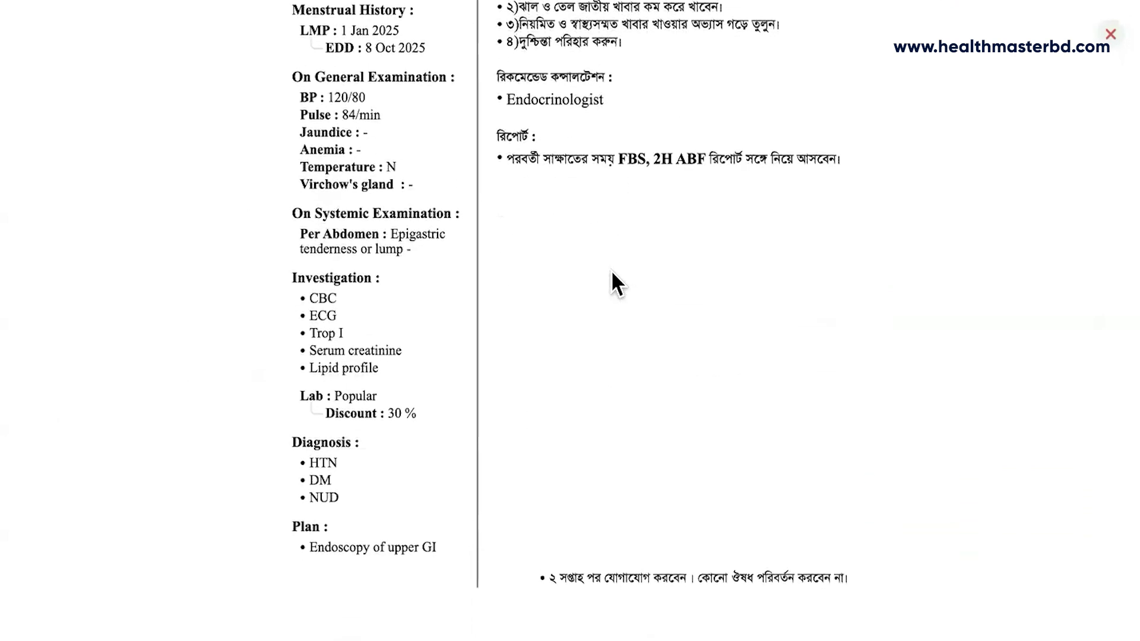
pyautogui.scroll(9, 611, 272)
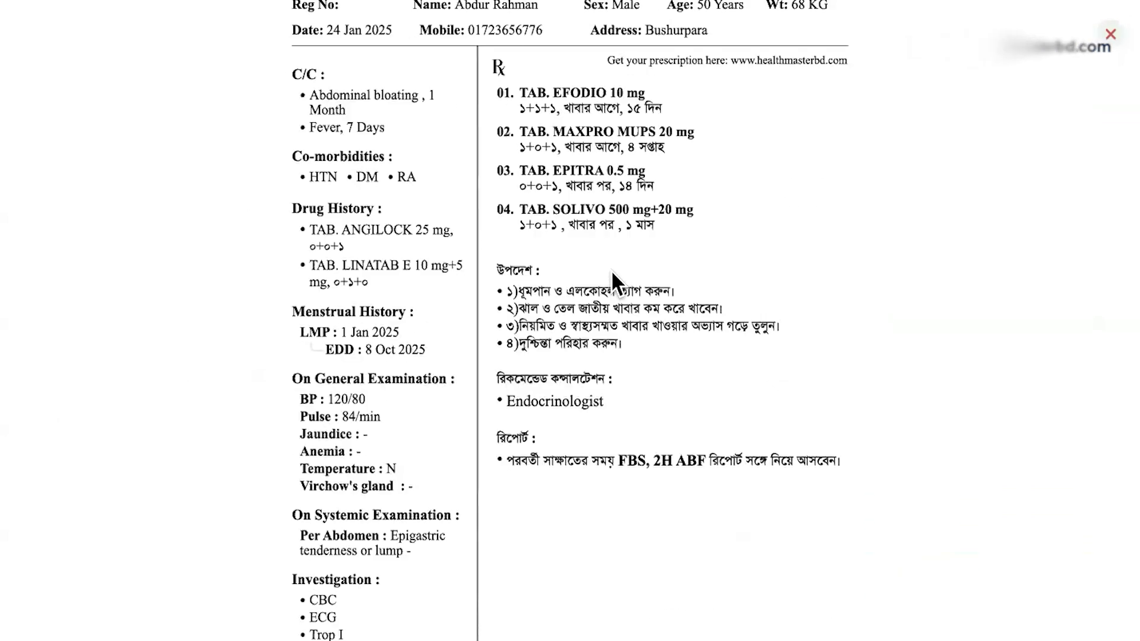
pyautogui.click(1109, 36)
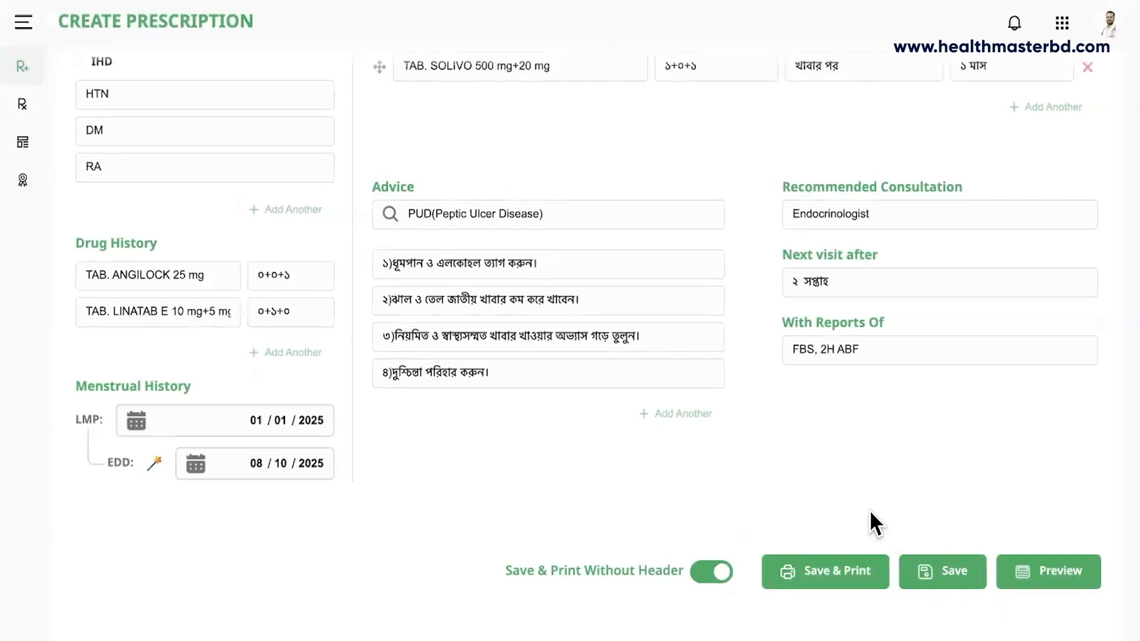
# Save & Print the prescription through the browser print dialog, then save to clear the form.
pyautogui.click(849, 571)
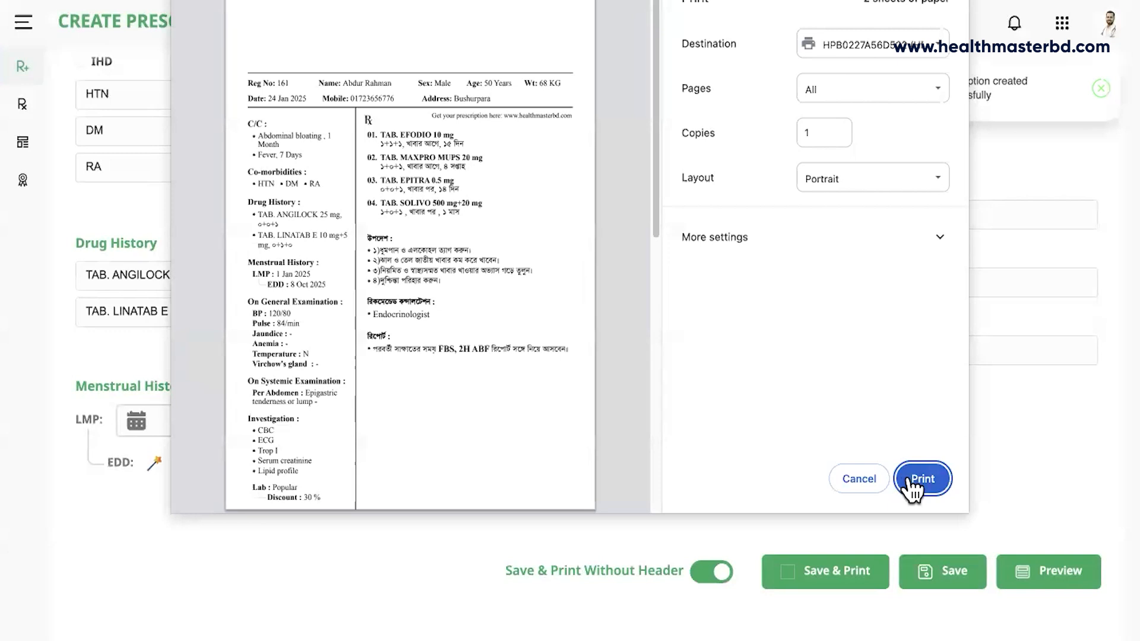
pyautogui.click(864, 482)
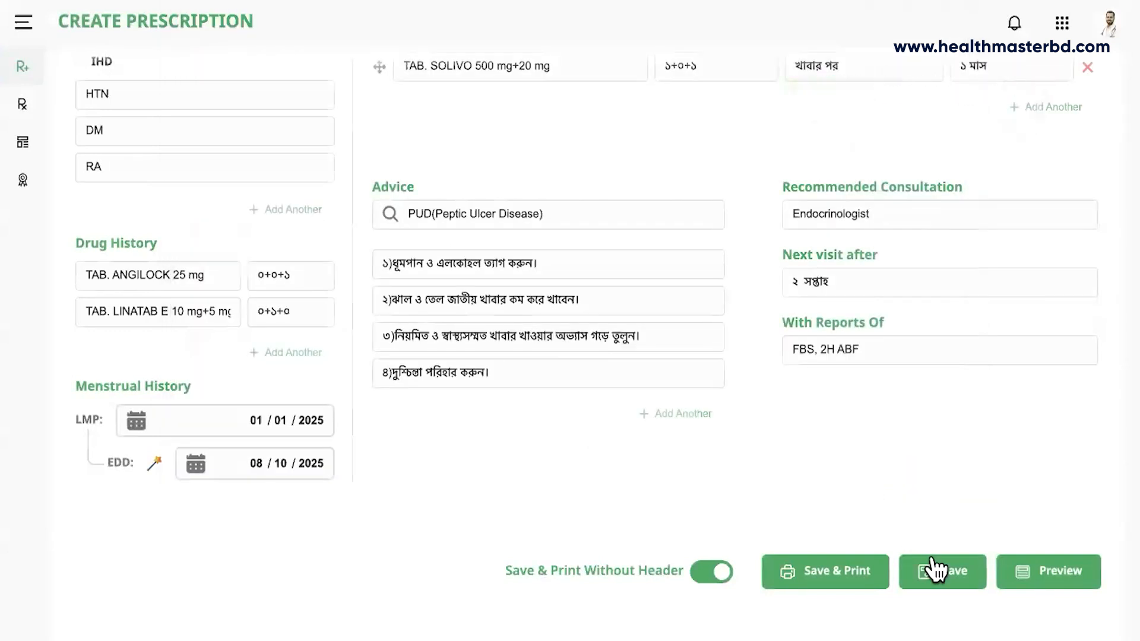
pyautogui.click(949, 575)
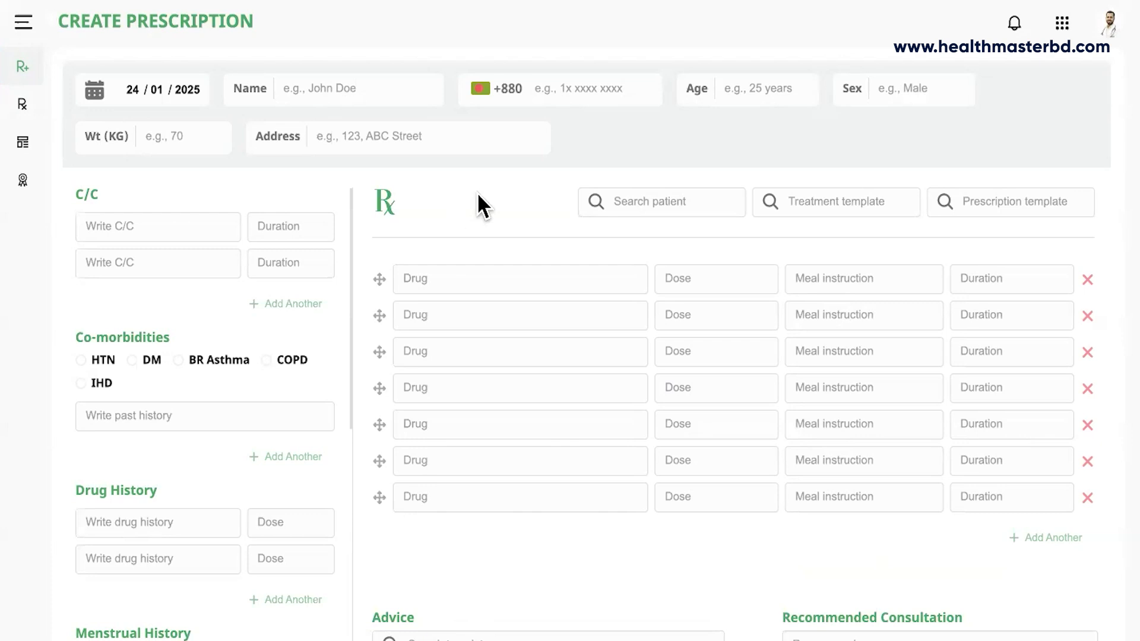
# Search the saved patient by name and load their stored prescription from the suggestions.
pyautogui.click(624, 201)
pyautogui.write('abdul')
pyautogui.press('BackSpace')
pyautogui.write('r')
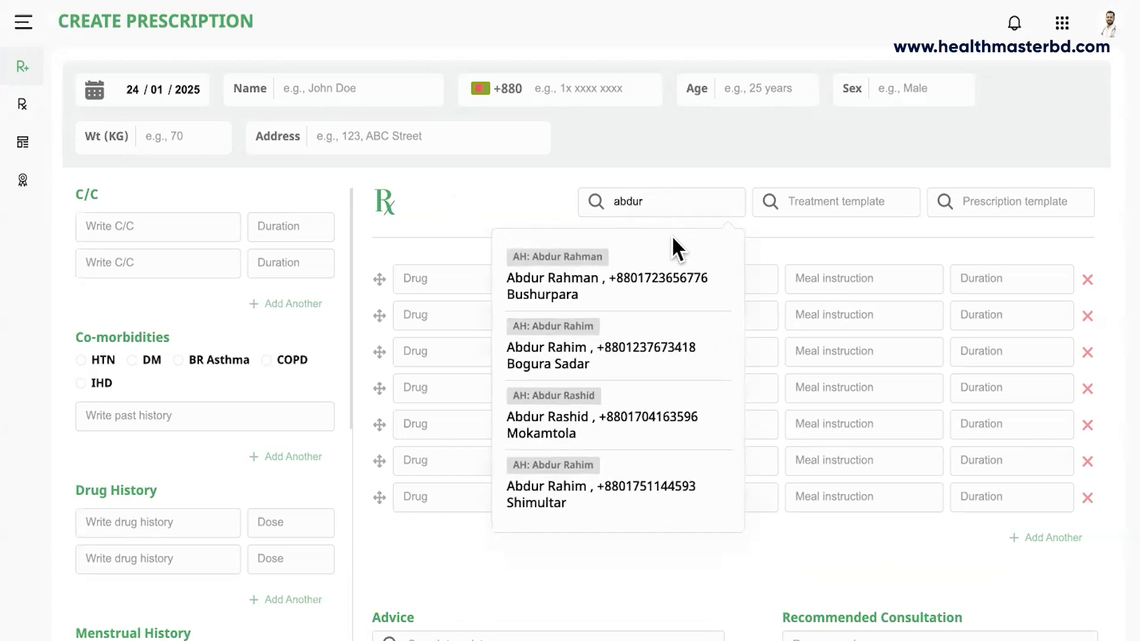
pyautogui.click(568, 287)
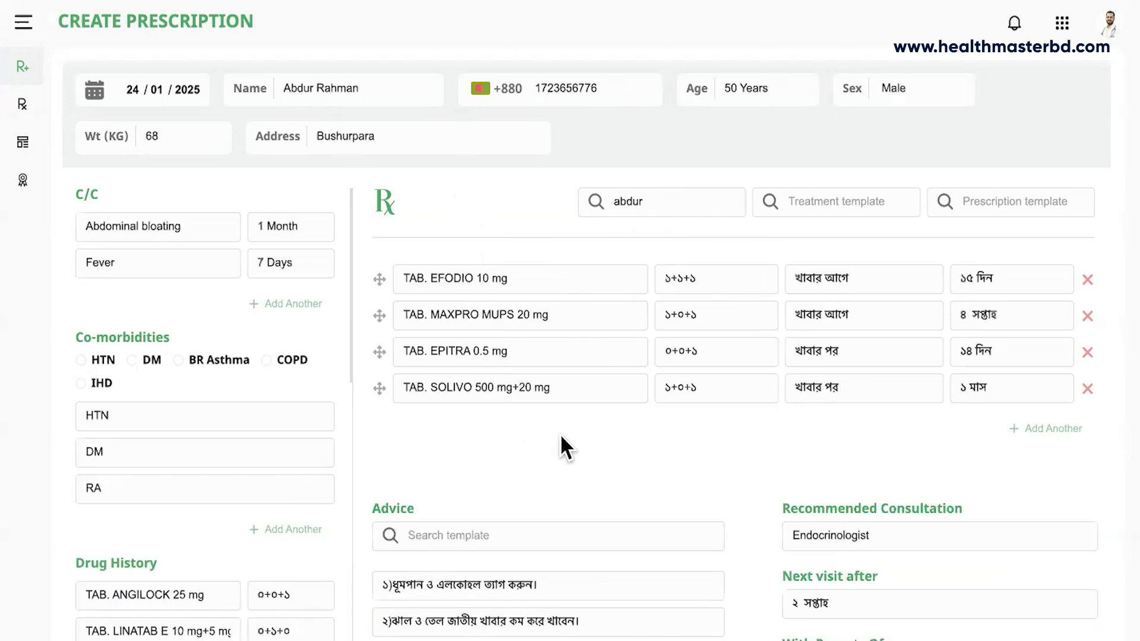
# Delete the SOLIVO and EPITRA rows and add TAB. AMILIN 10 mg, ০+০+১ খাবার পর for ৩ মাস.
pyautogui.click(1088, 390)
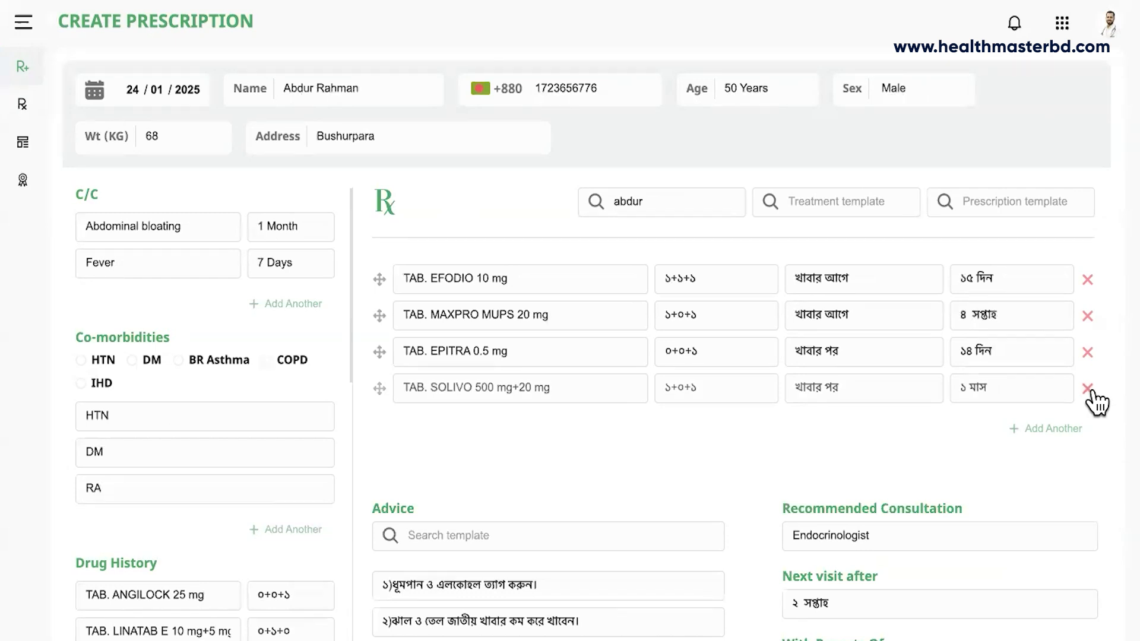
pyautogui.click(1088, 353)
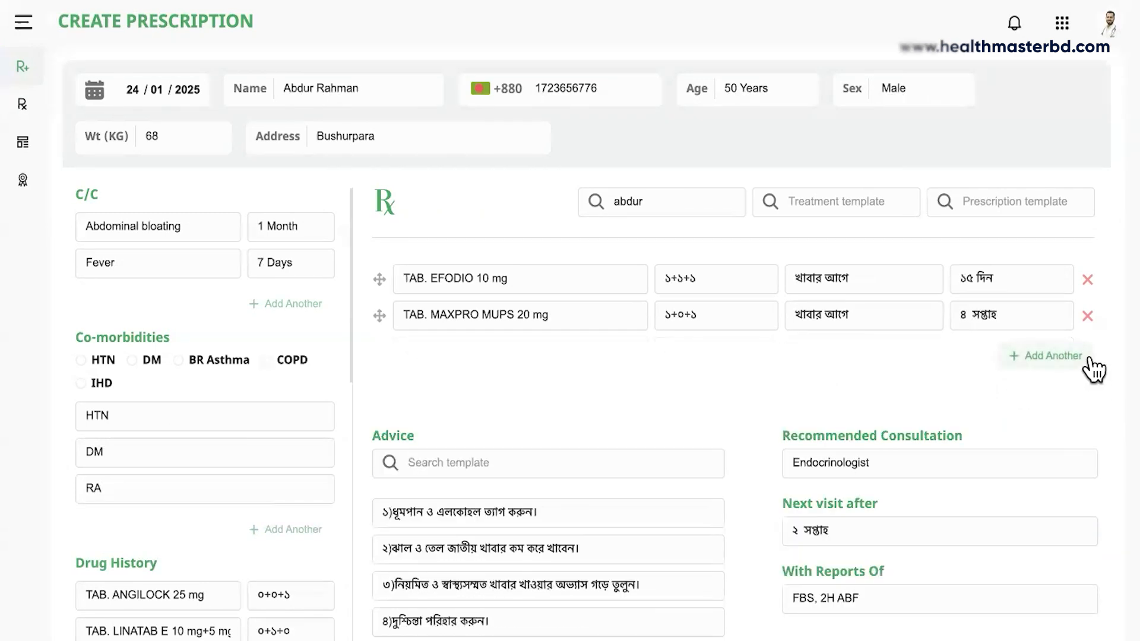
pyautogui.click(1048, 360)
pyautogui.click(501, 357)
pyautogui.write('ami')
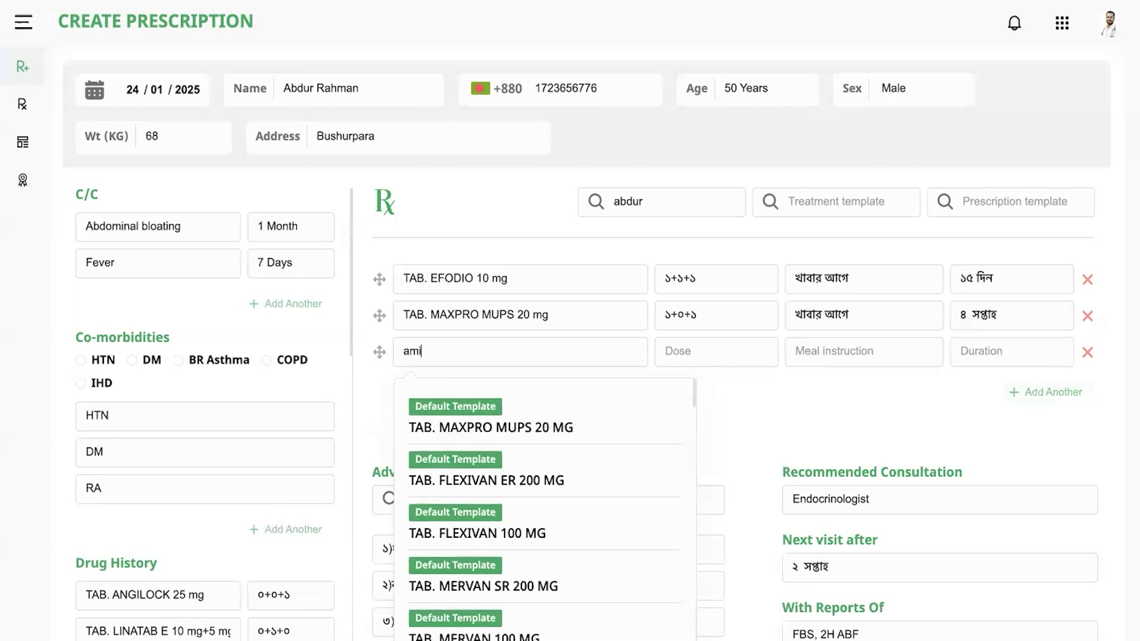
pyautogui.write('lin')
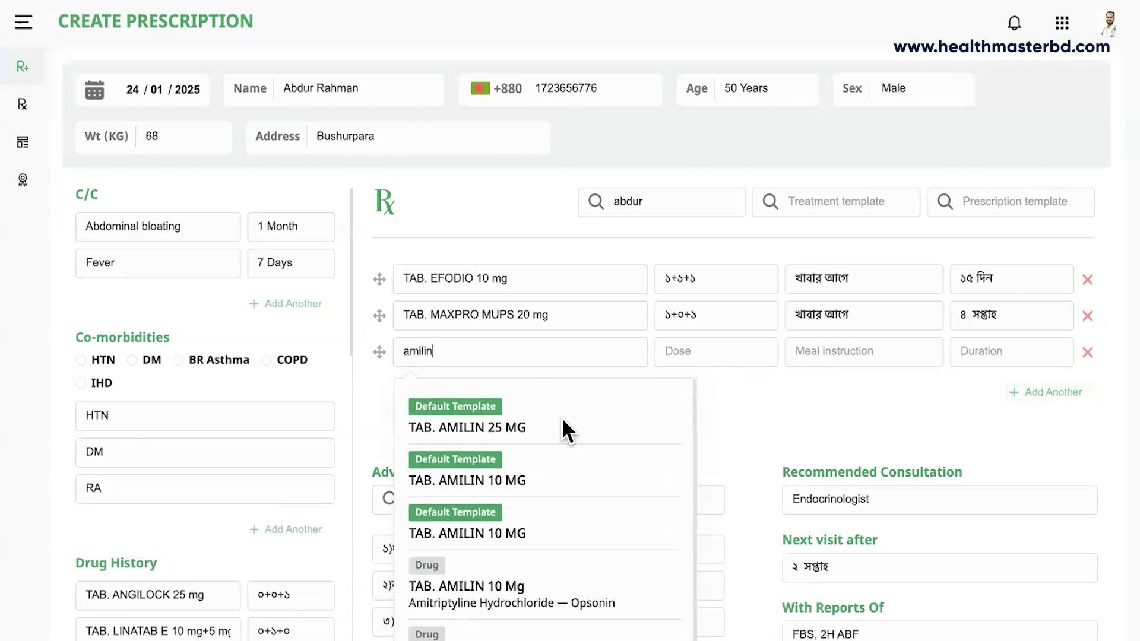
pyautogui.click(487, 478)
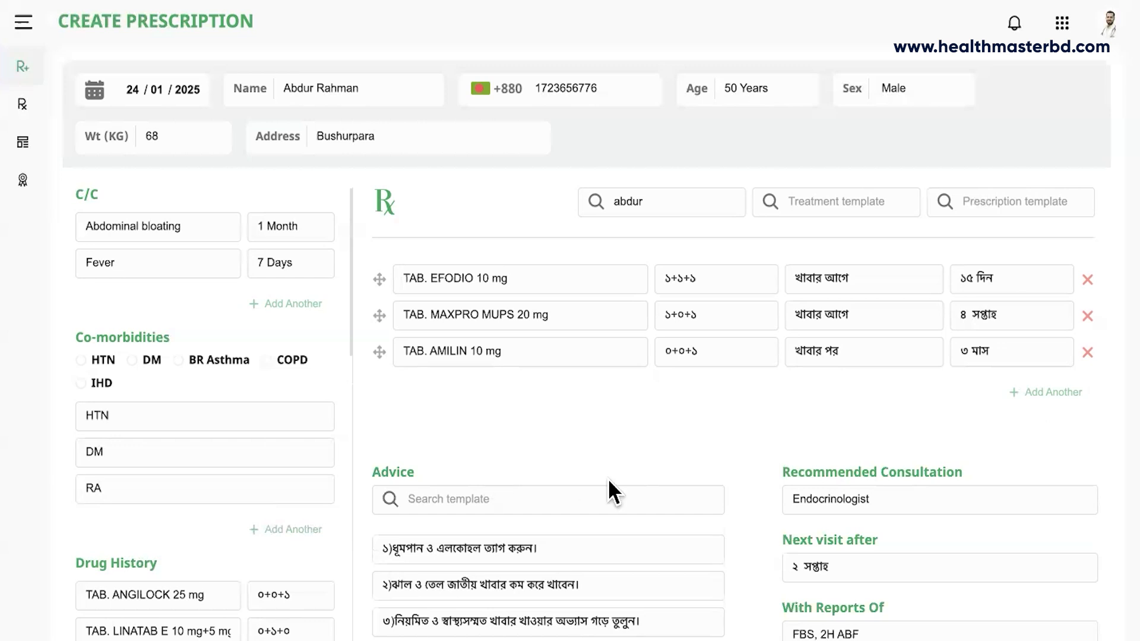
pyautogui.scroll(-5, 609, 481)
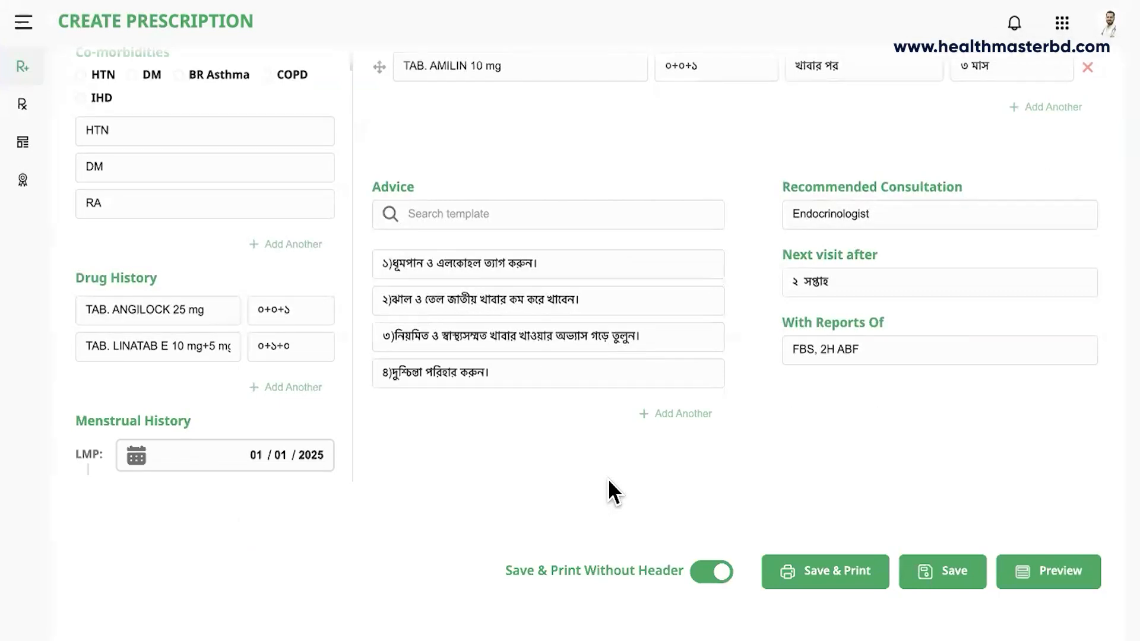
pyautogui.scroll(5, 608, 479)
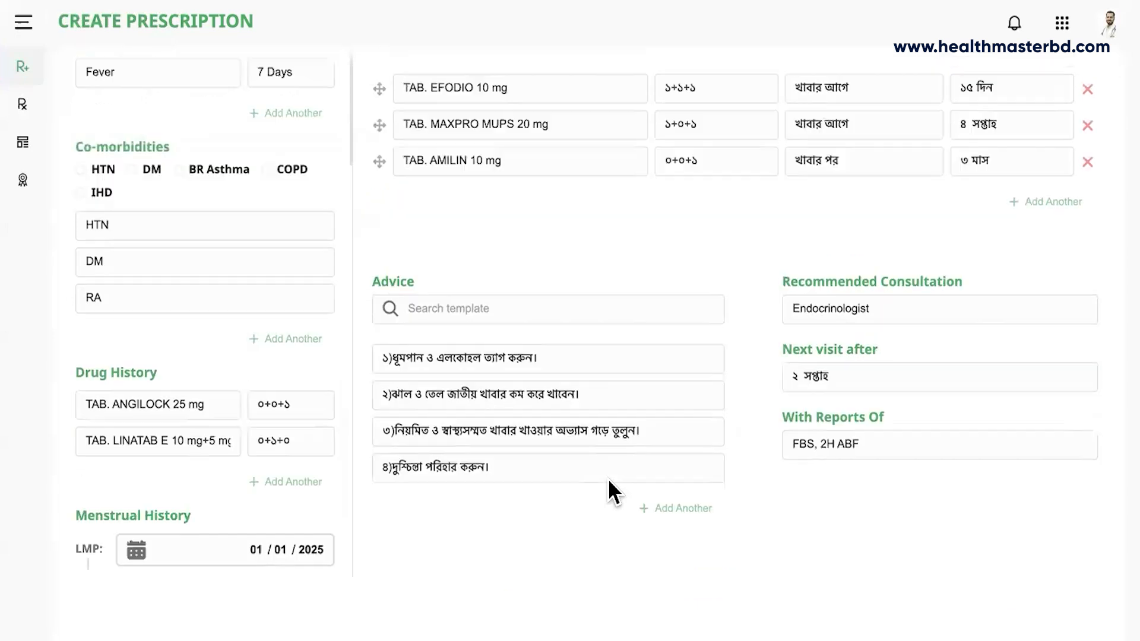